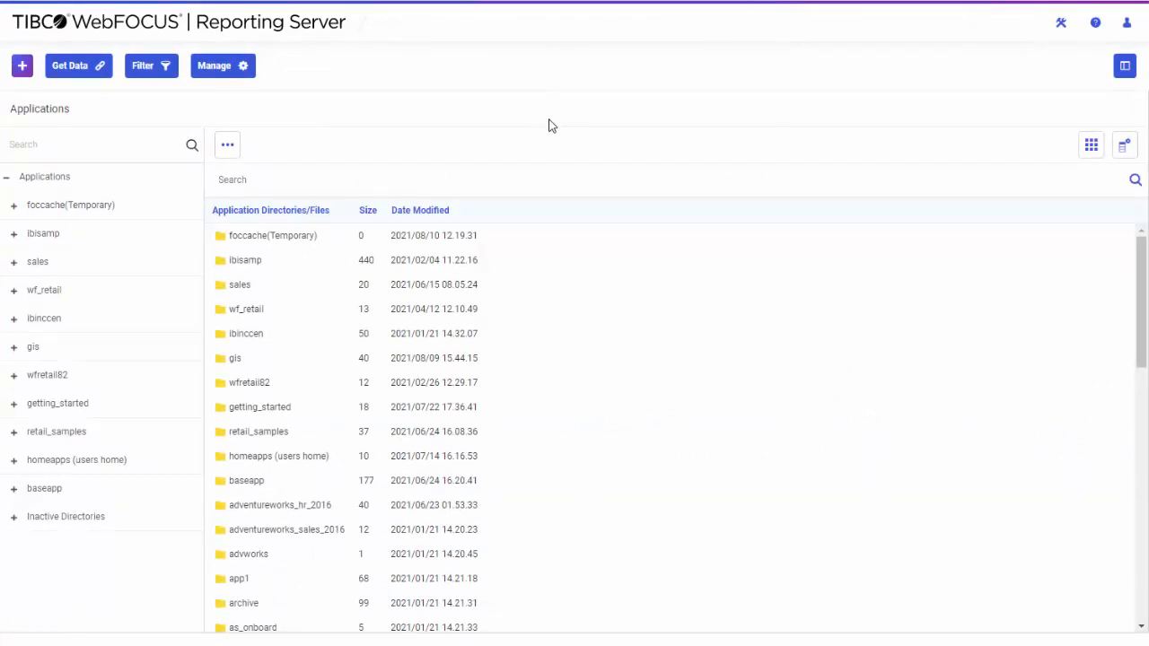
Step: Create a new data flow with the ibisamp table citibike_tripdata_t as its source, connected to the Select Columns node
click(22, 68)
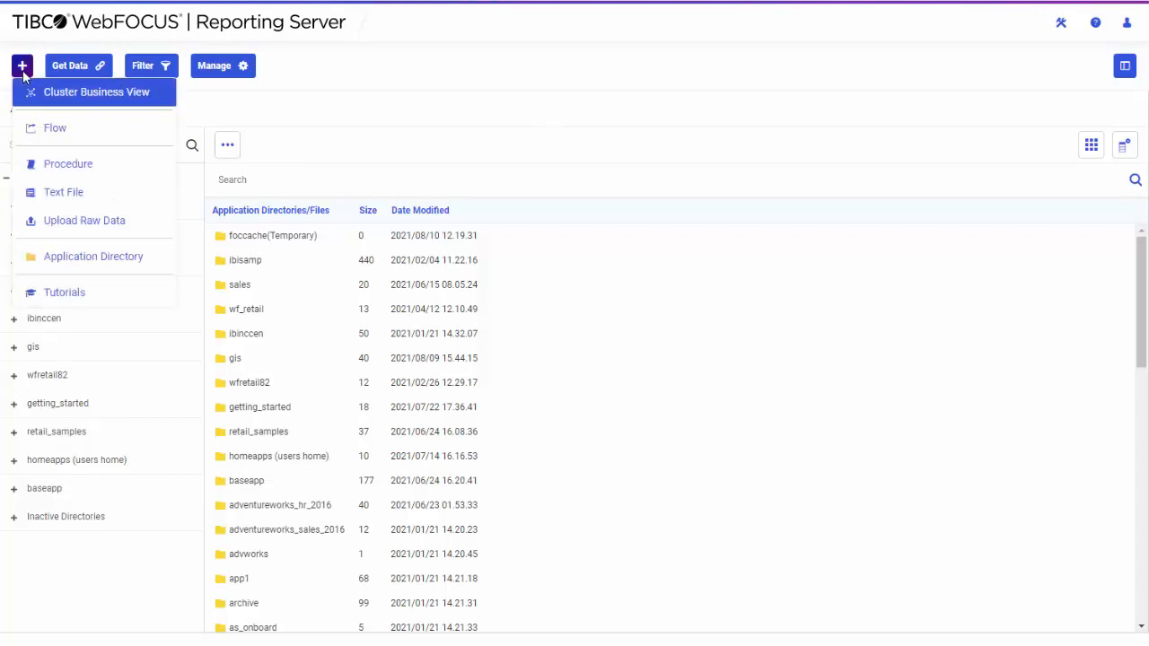
click(59, 137)
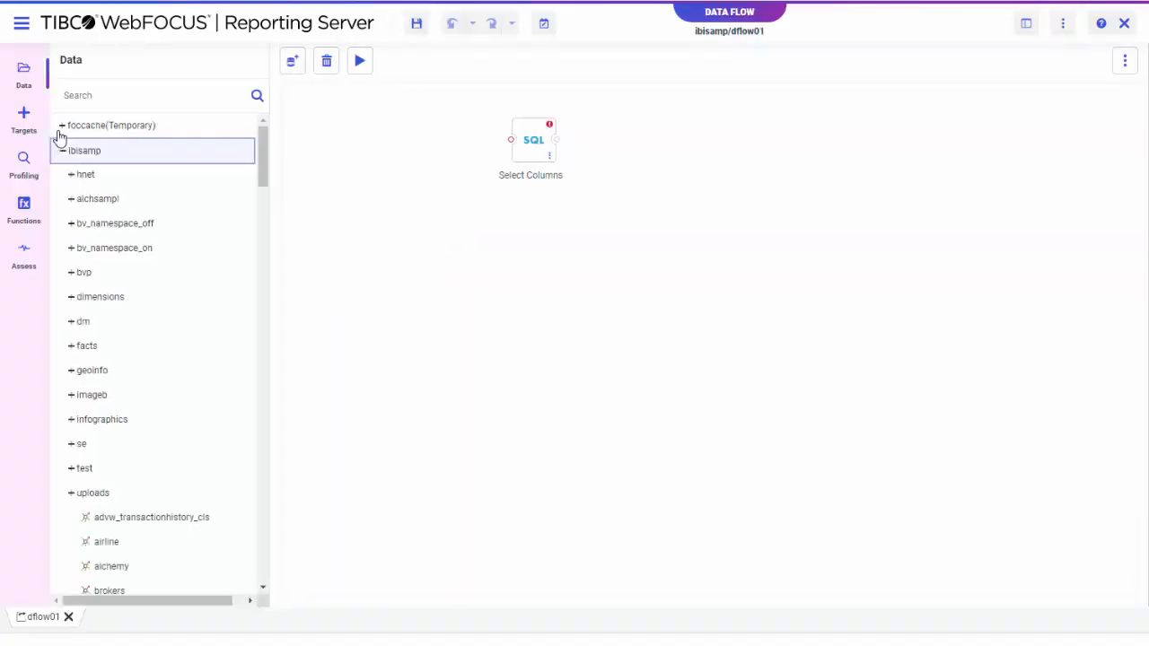
scroll(171, 218, down, 5)
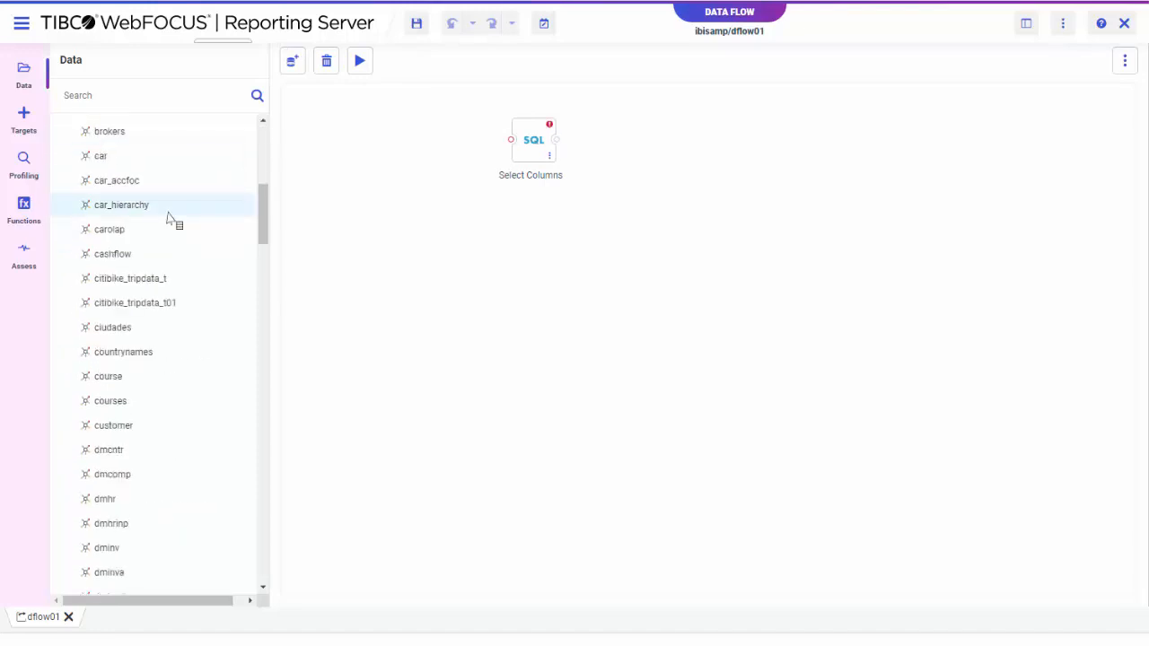
drag(141, 293, 357, 182)
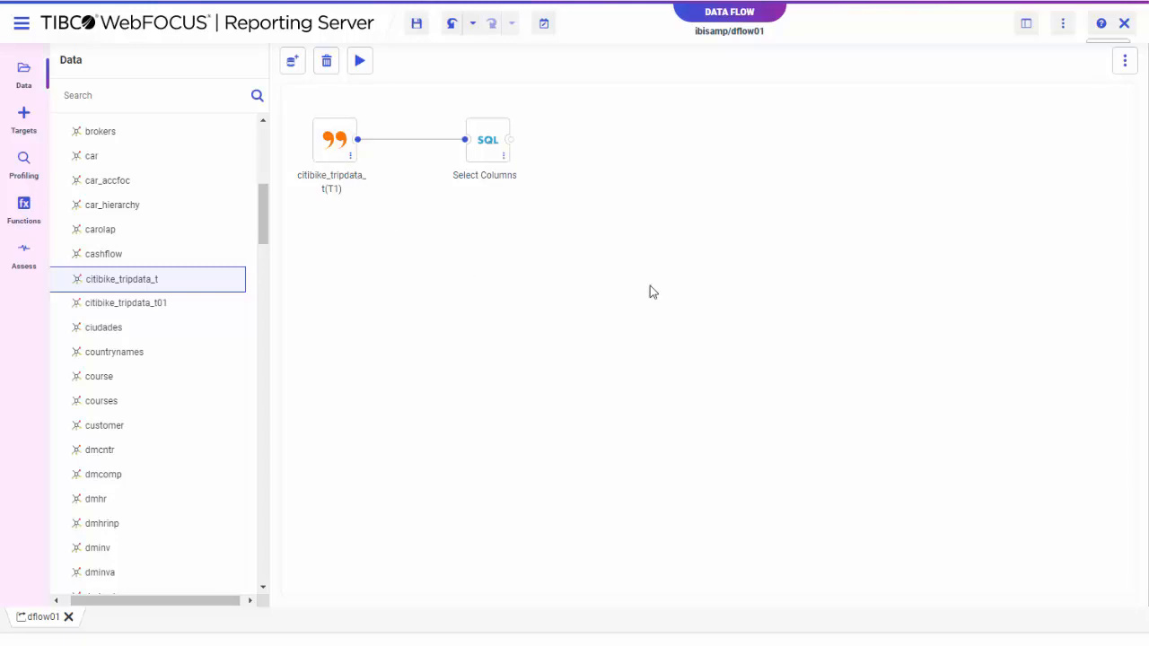
Step: Enable representative sampling for the data flow
click(1064, 29)
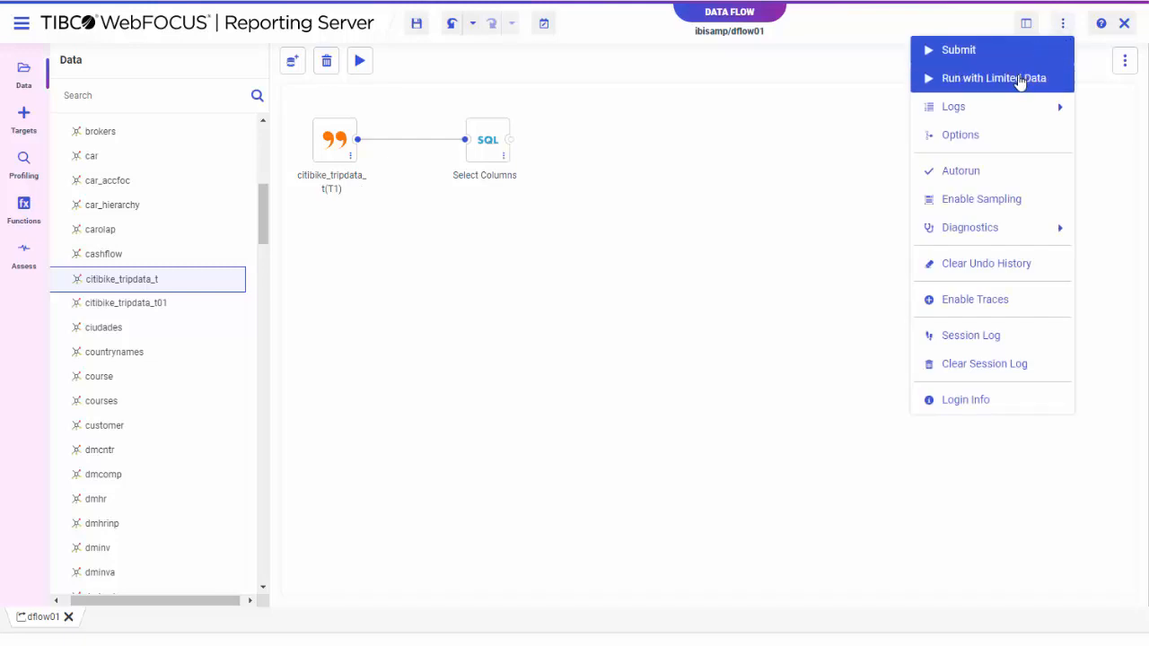
click(981, 211)
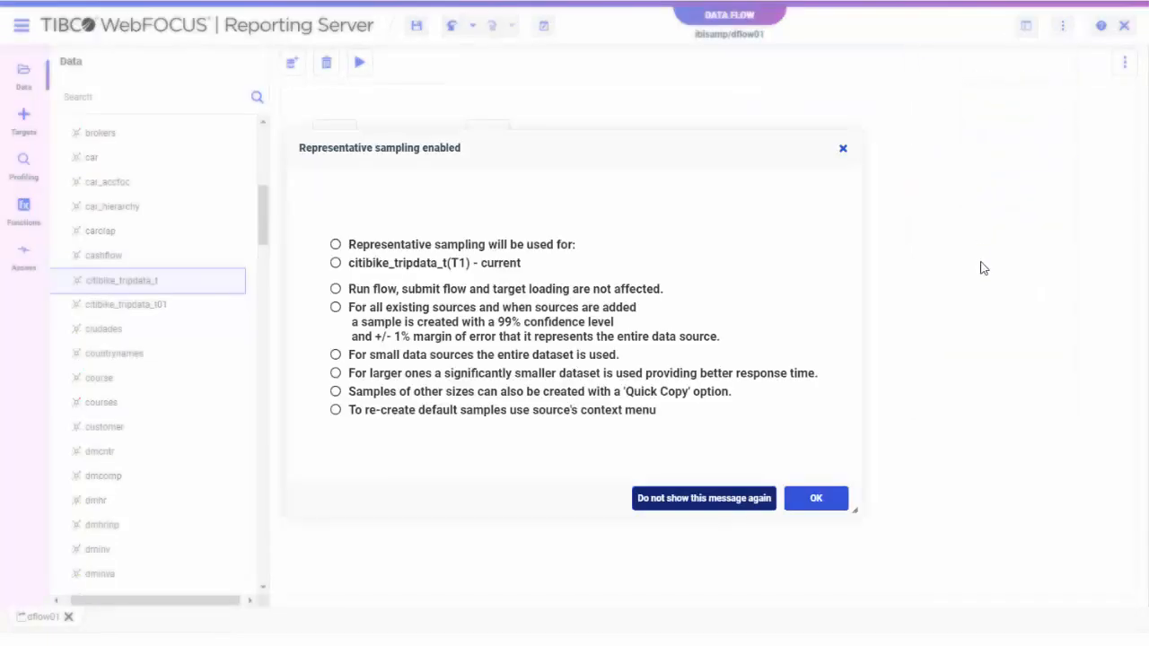
click(816, 499)
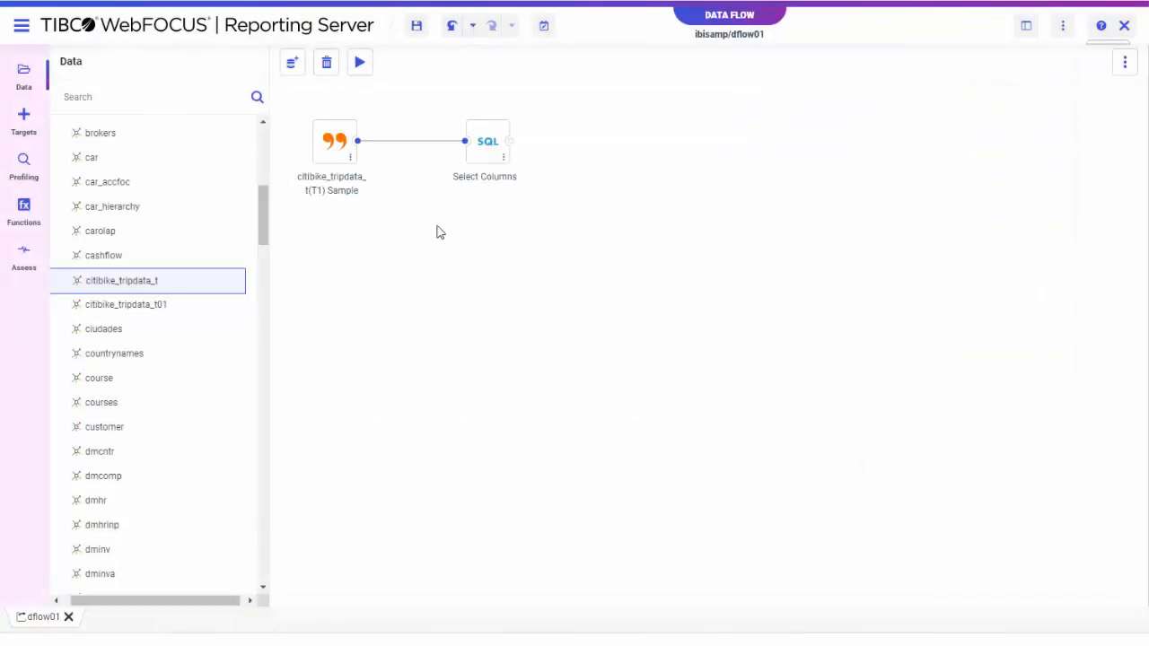
Step: Recreate the citibike_tripdata_t source's sample as a stratified sample based on the start station id column
mouse_move(342, 153)
right_click(338, 156)
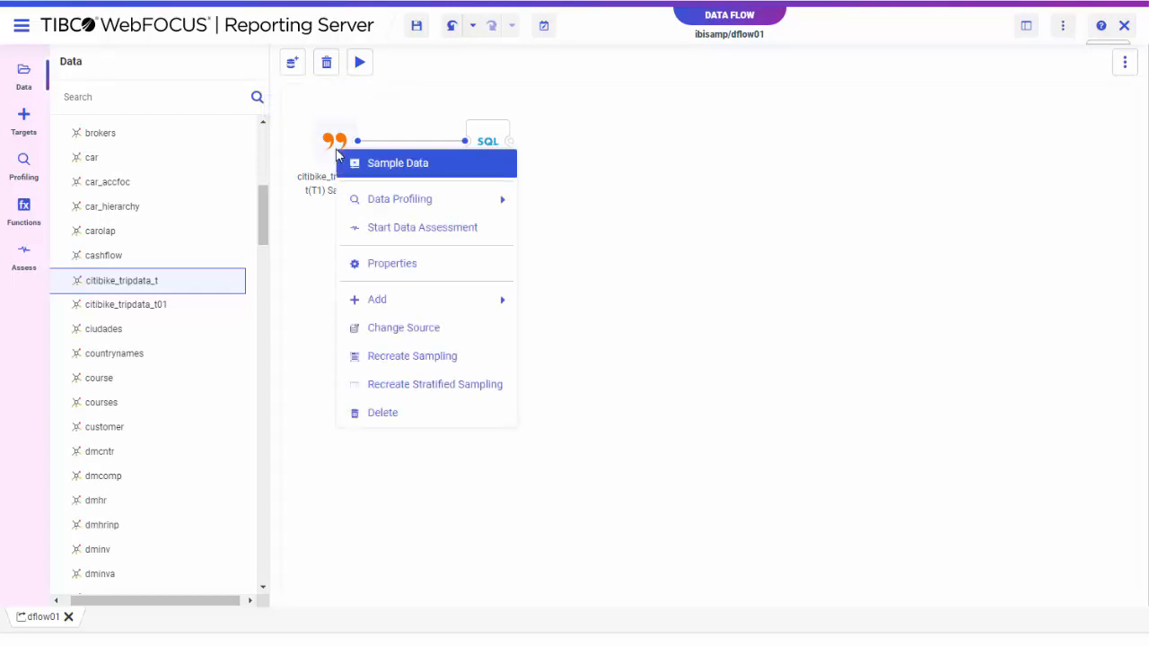
click(413, 386)
scroll(411, 386, down, 5)
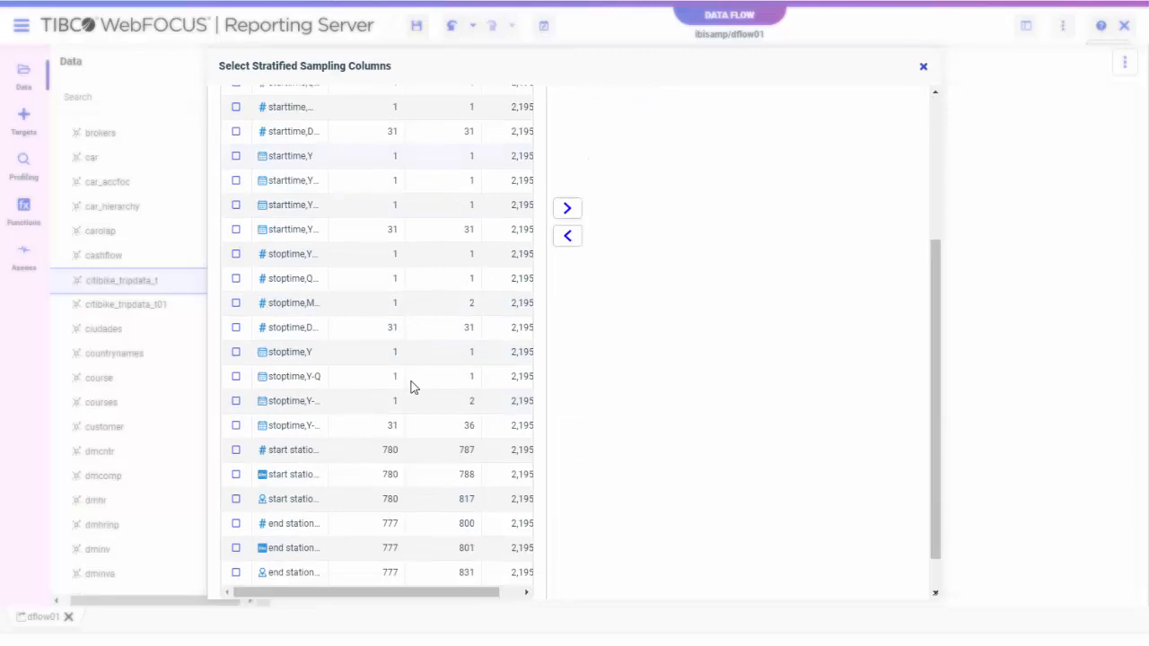
click(236, 450)
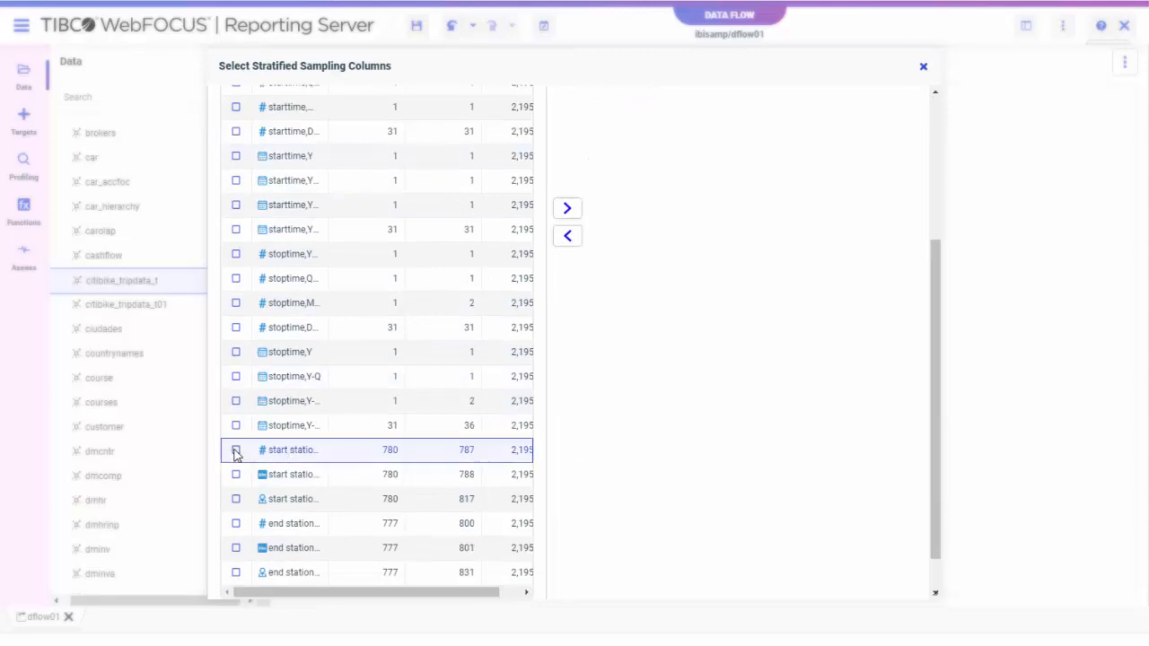
click(566, 208)
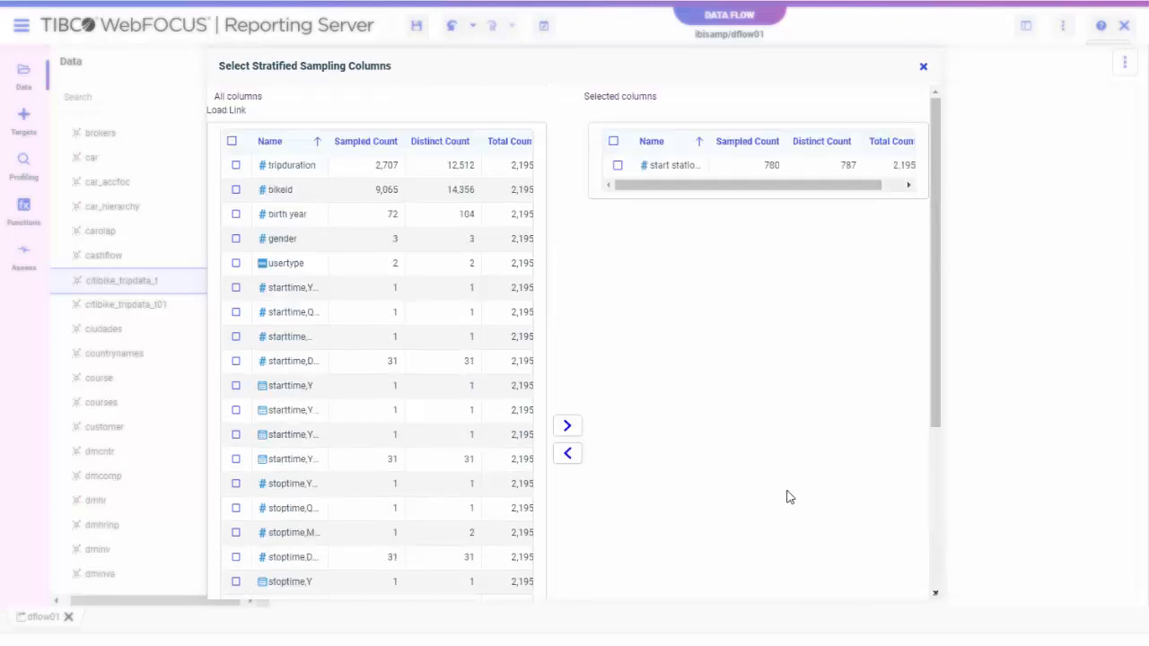
click(882, 582)
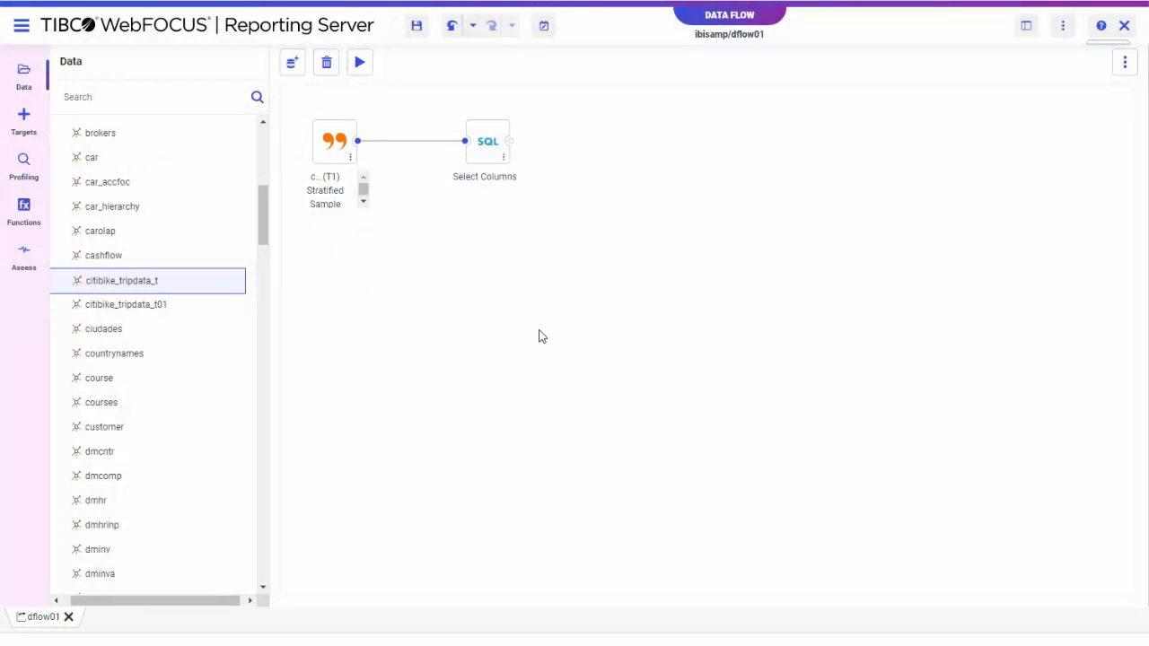
Step: Review the data flow's advanced options without changing any of them
click(1064, 28)
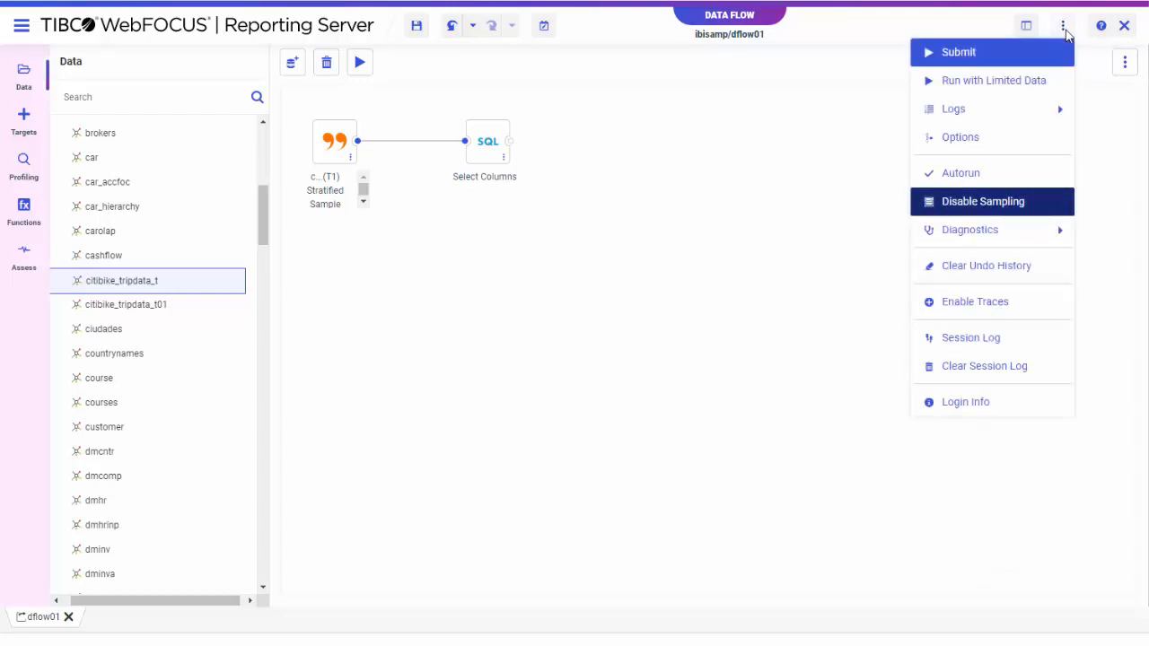
click(1032, 139)
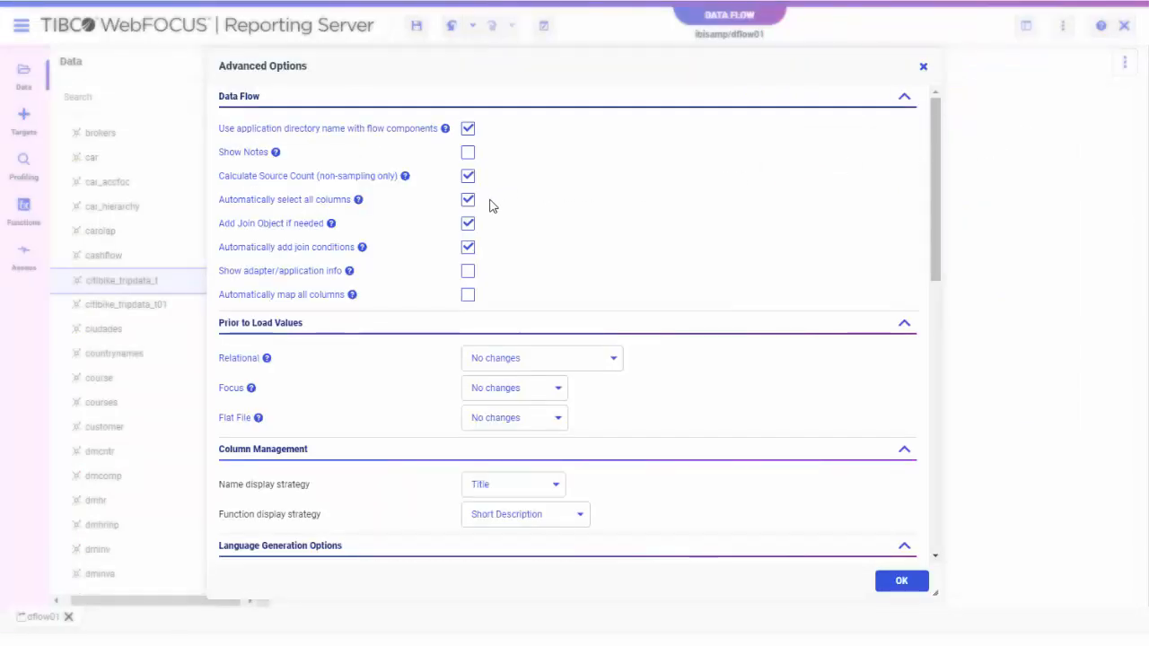
click(924, 67)
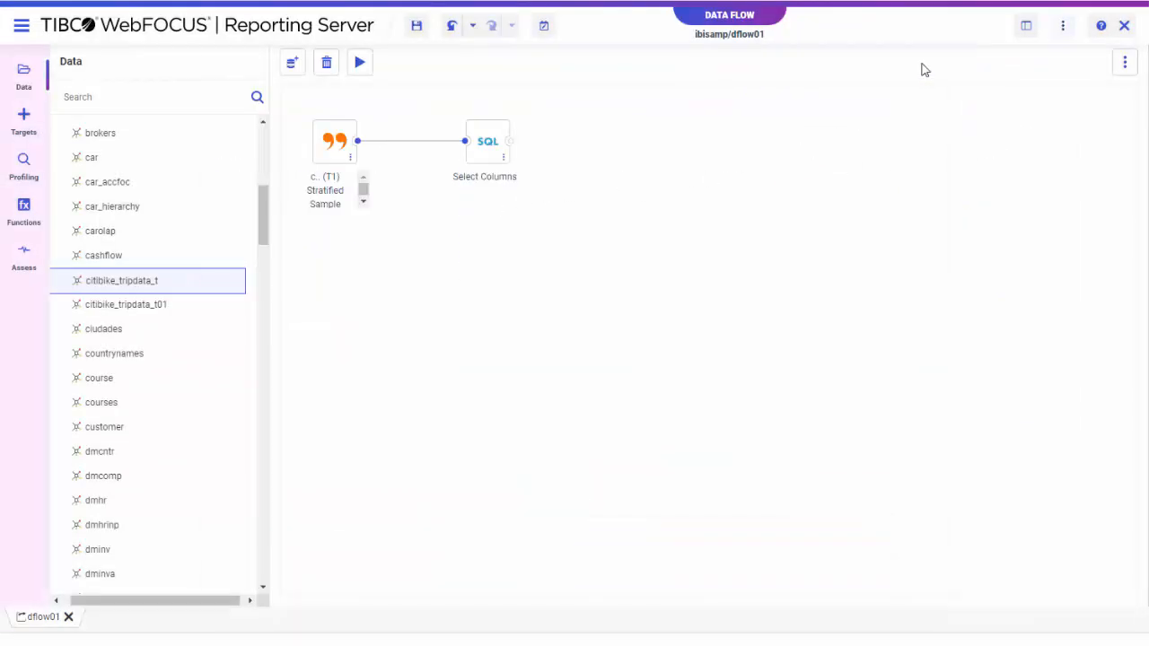
Step: Edit the Select Columns node and order the query by starttime
right_click(486, 142)
click(540, 165)
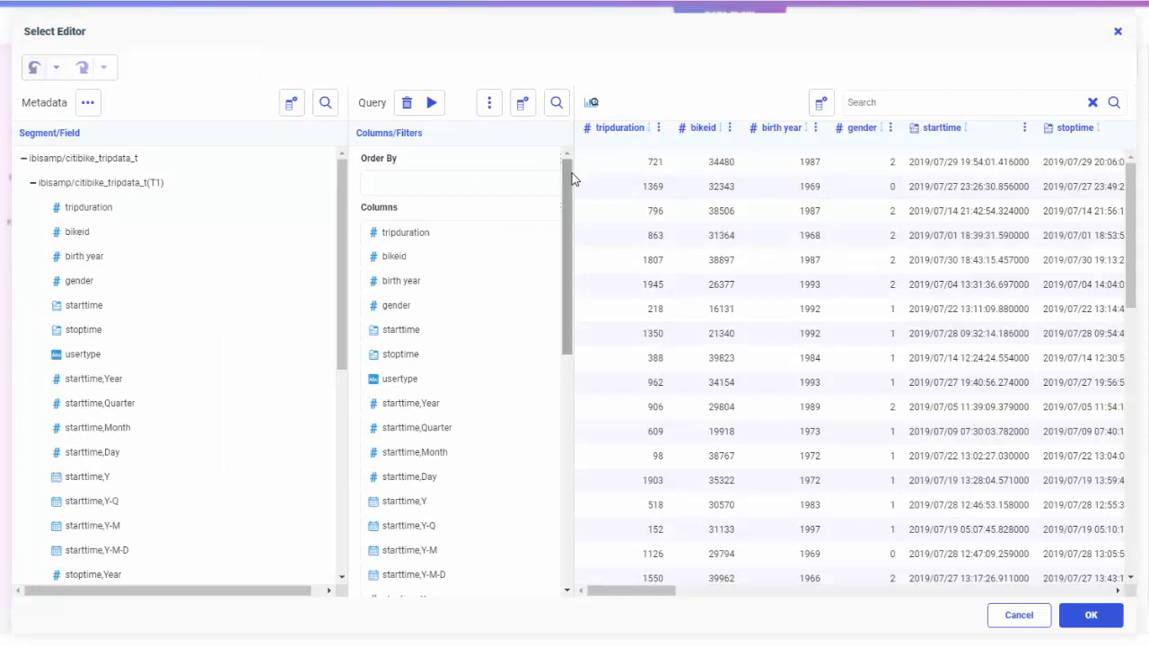
drag(398, 333, 429, 188)
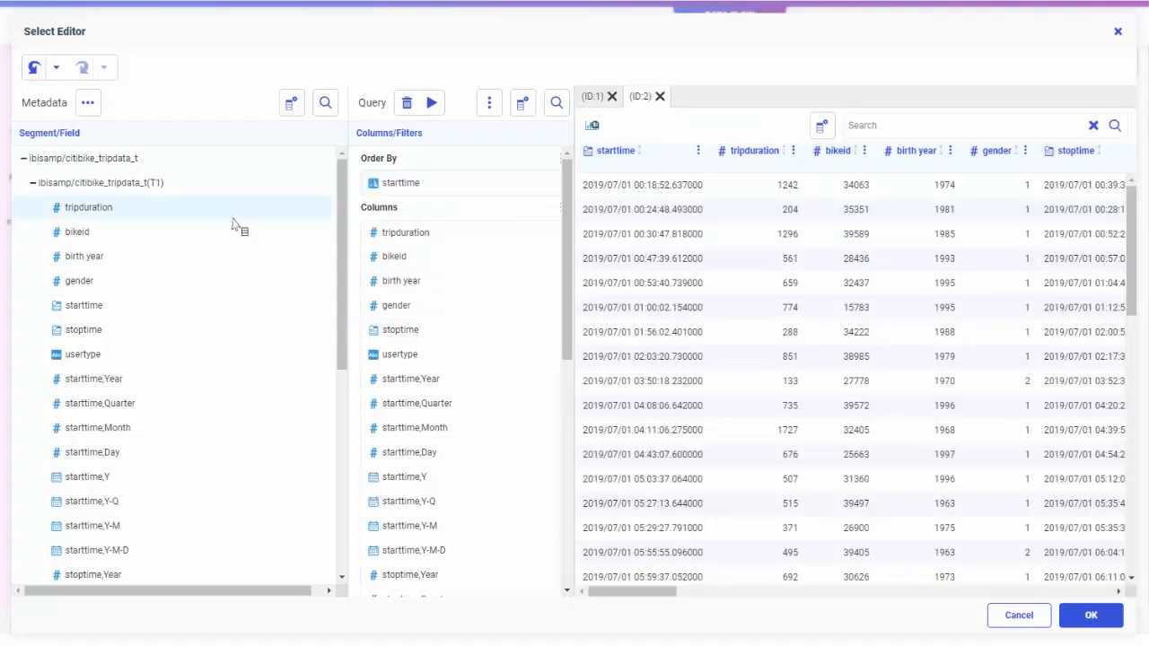
Step: Add the whole citibike_tripdata_t(T1) segment to the query as columns and accept the Select Editor changes
scroll(236, 226, down, 5)
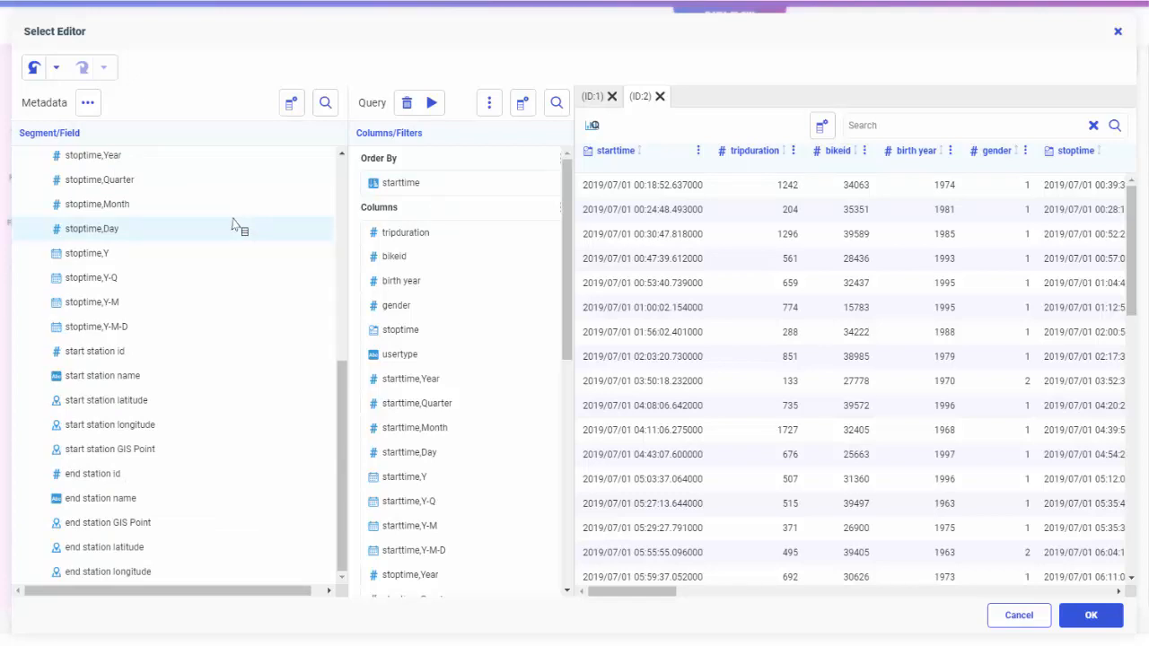
scroll(236, 225, up, 5)
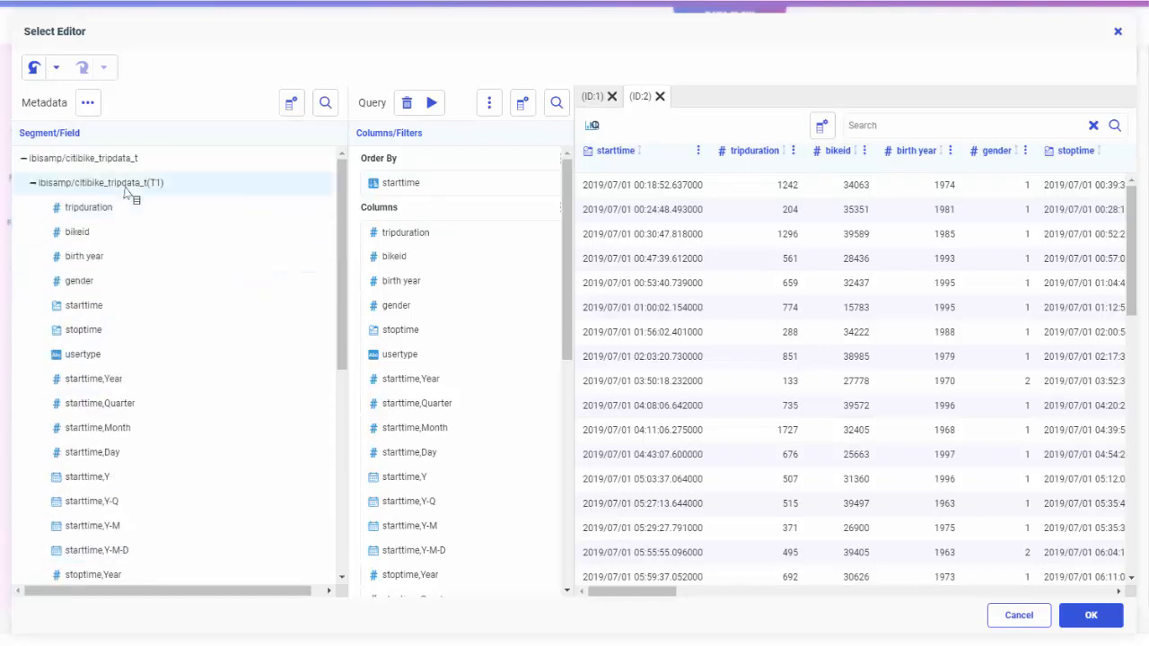
click(133, 184)
right_click(133, 184)
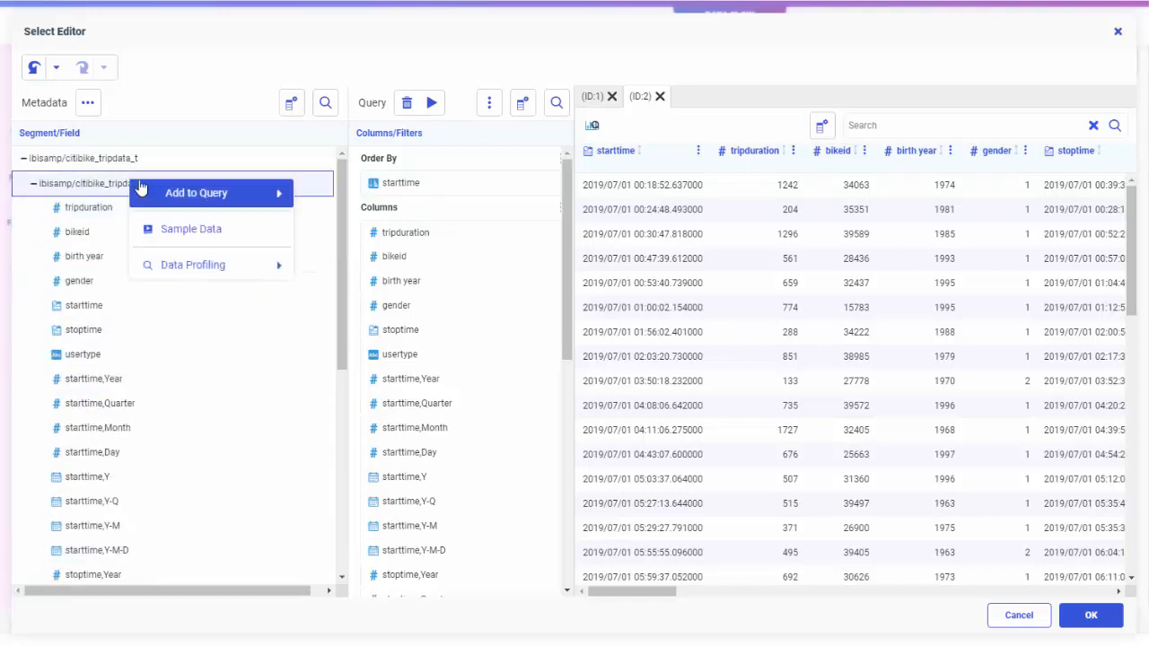
mouse_move(182, 195)
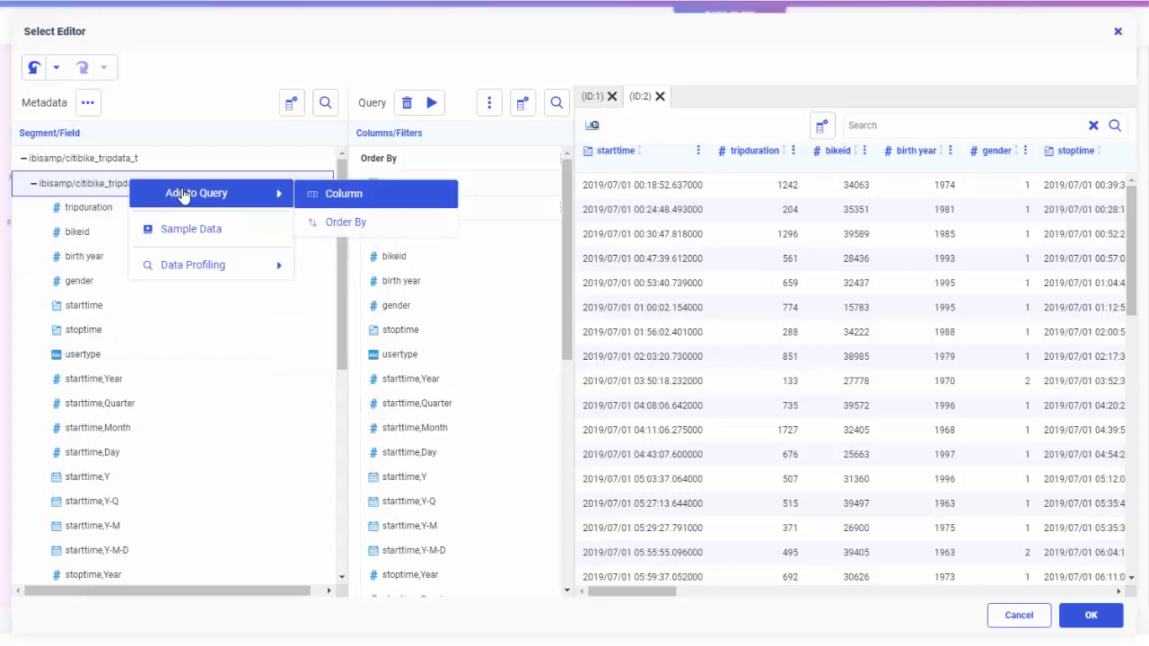
click(334, 193)
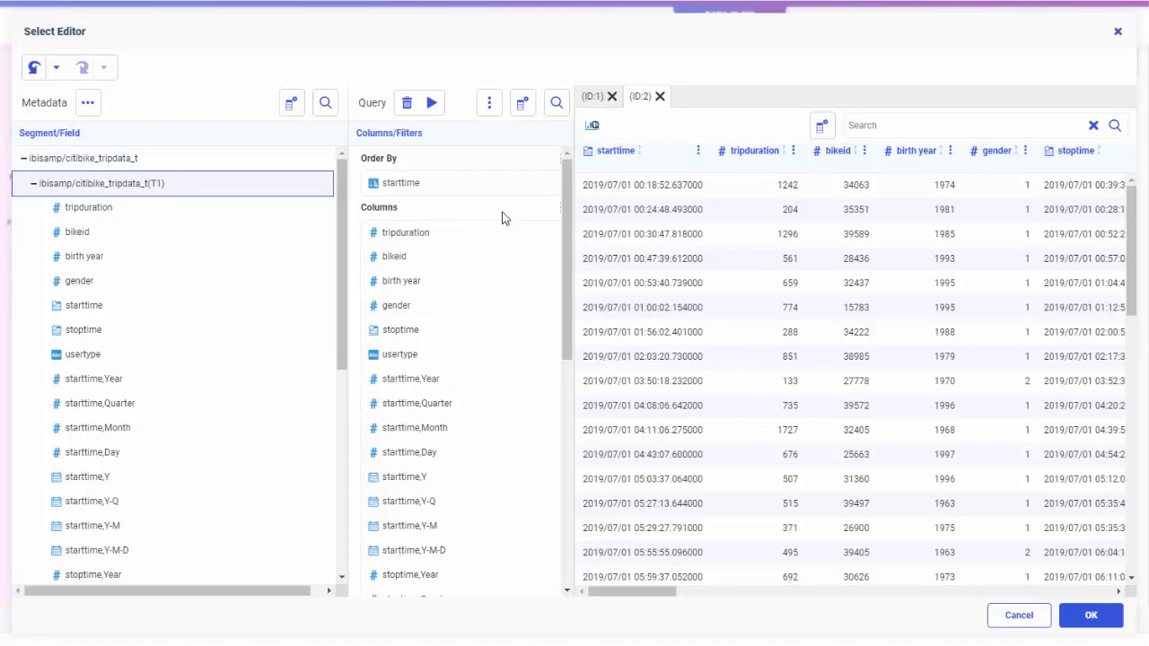
click(1088, 616)
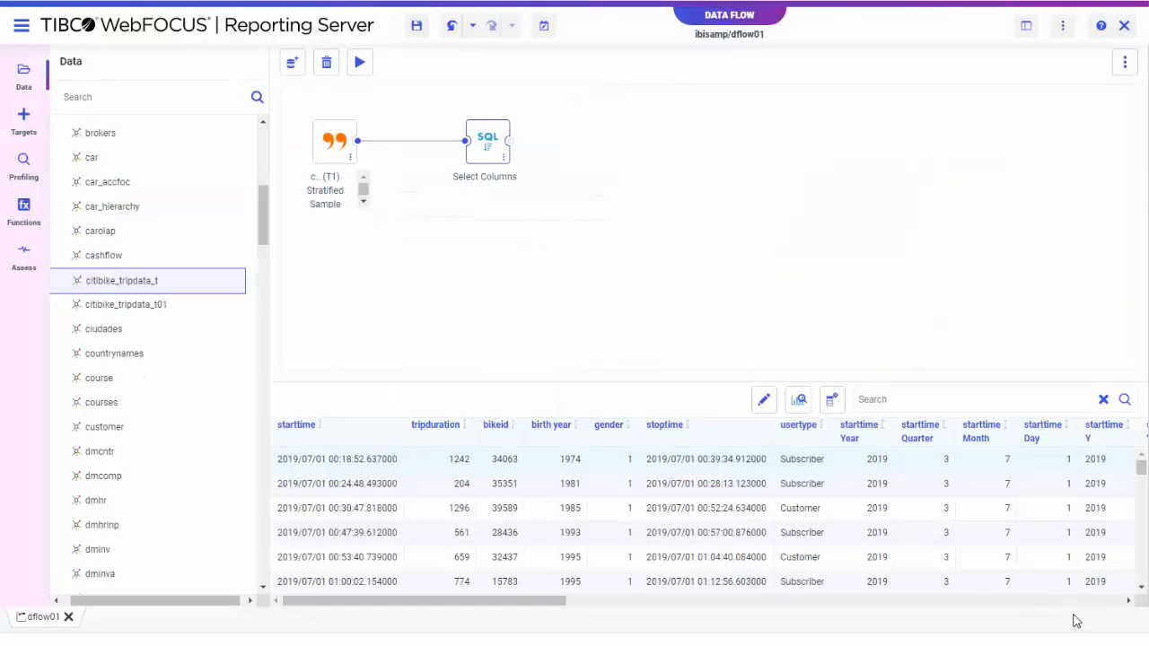
Step: Browse the Select Columns sample rows, profile the data, and sort the birth year profile ascending by value
scroll(1020, 535, down, 10)
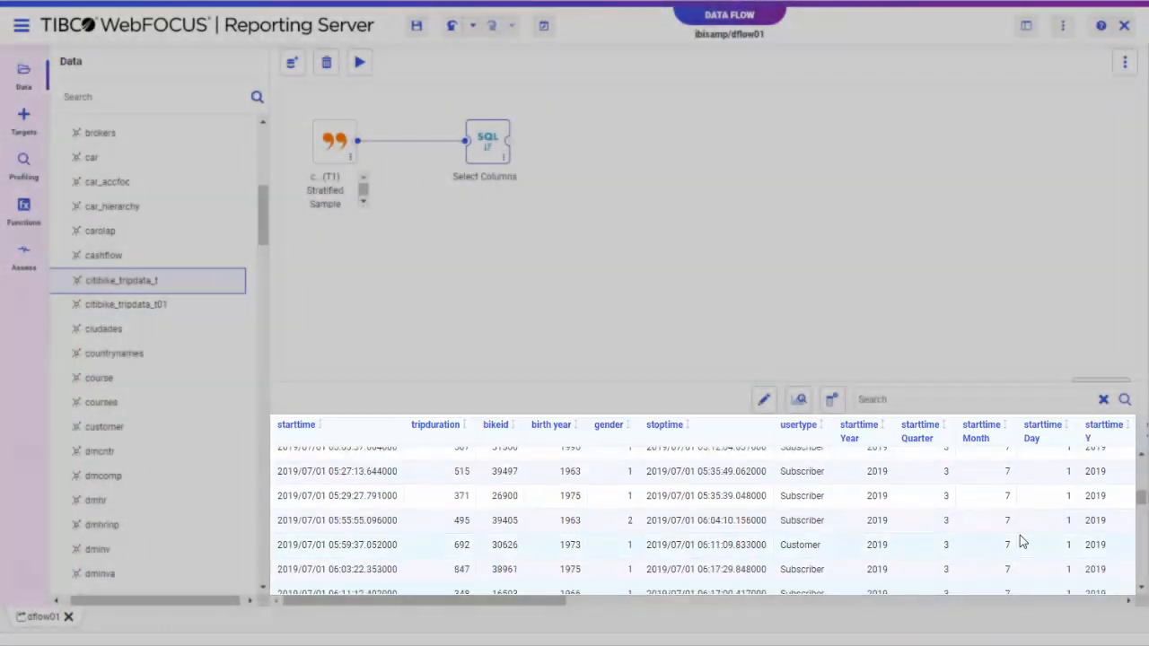
scroll(1020, 535, down, 5)
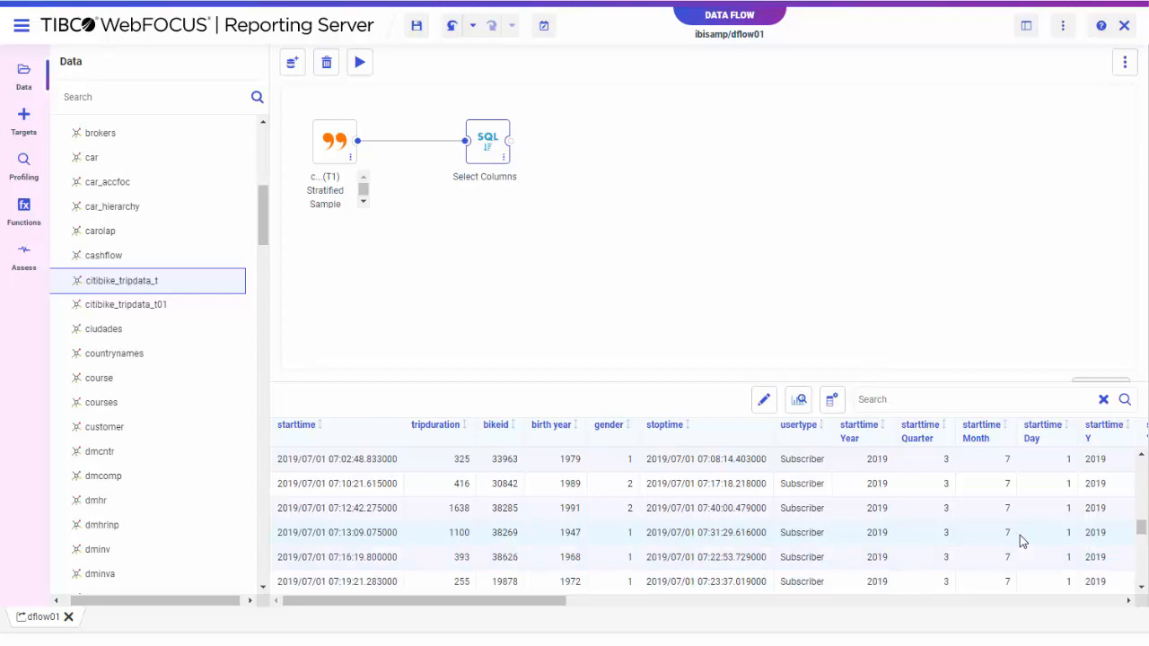
scroll(1020, 535, up, 10)
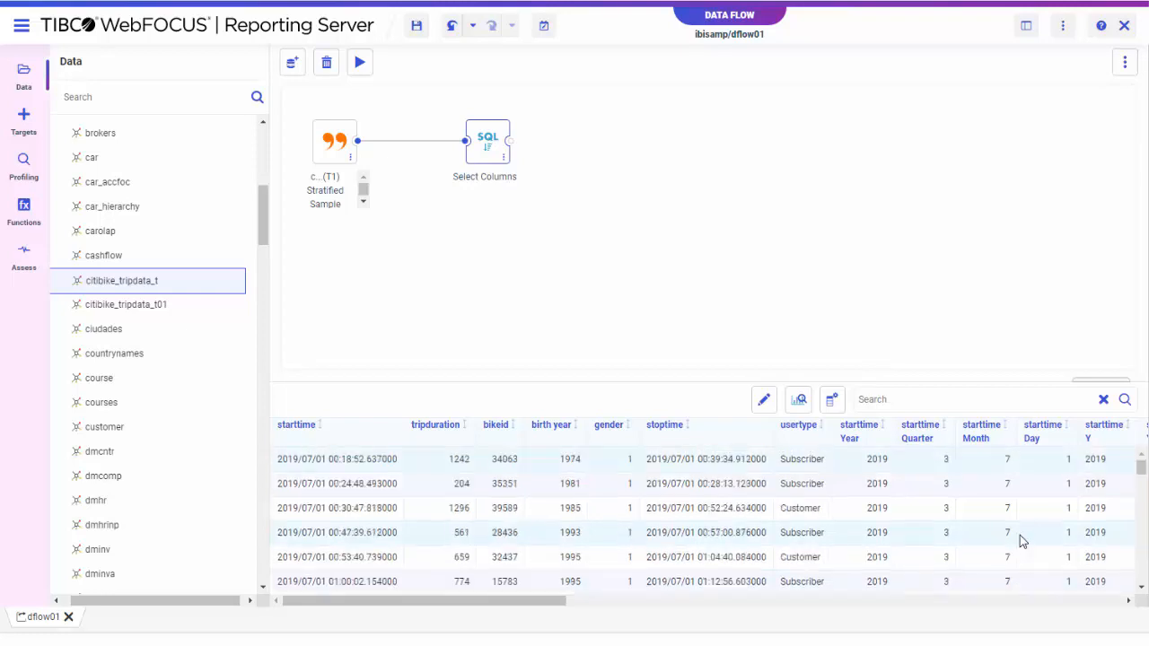
click(803, 404)
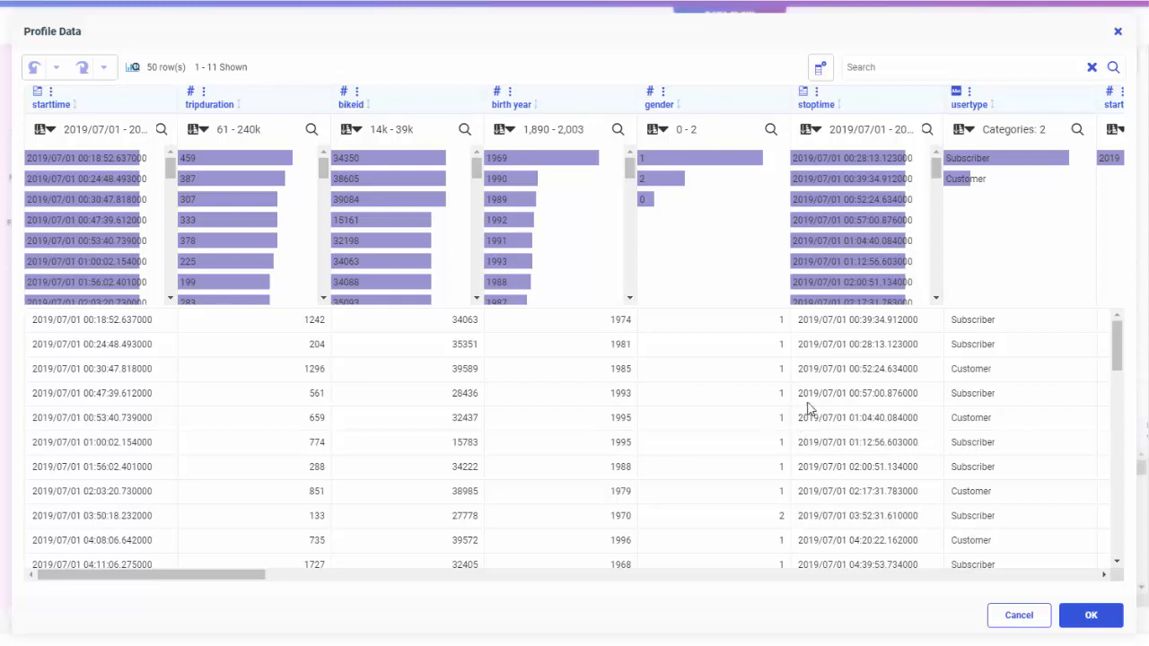
click(509, 128)
click(529, 141)
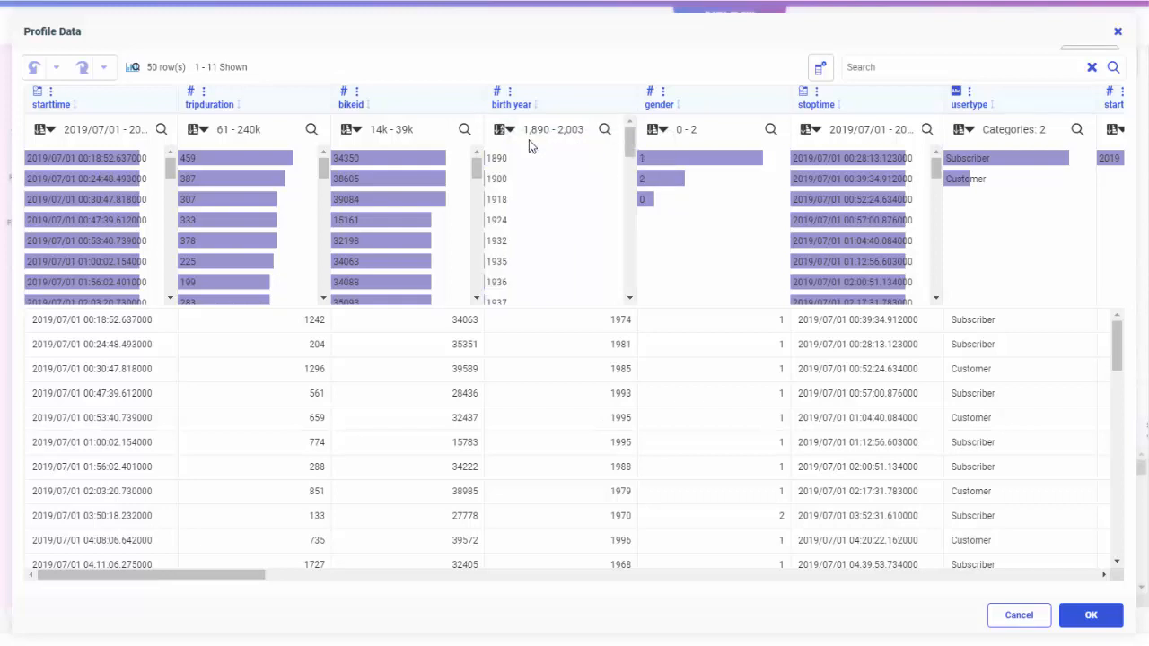
mouse_move(485, 164)
click(510, 92)
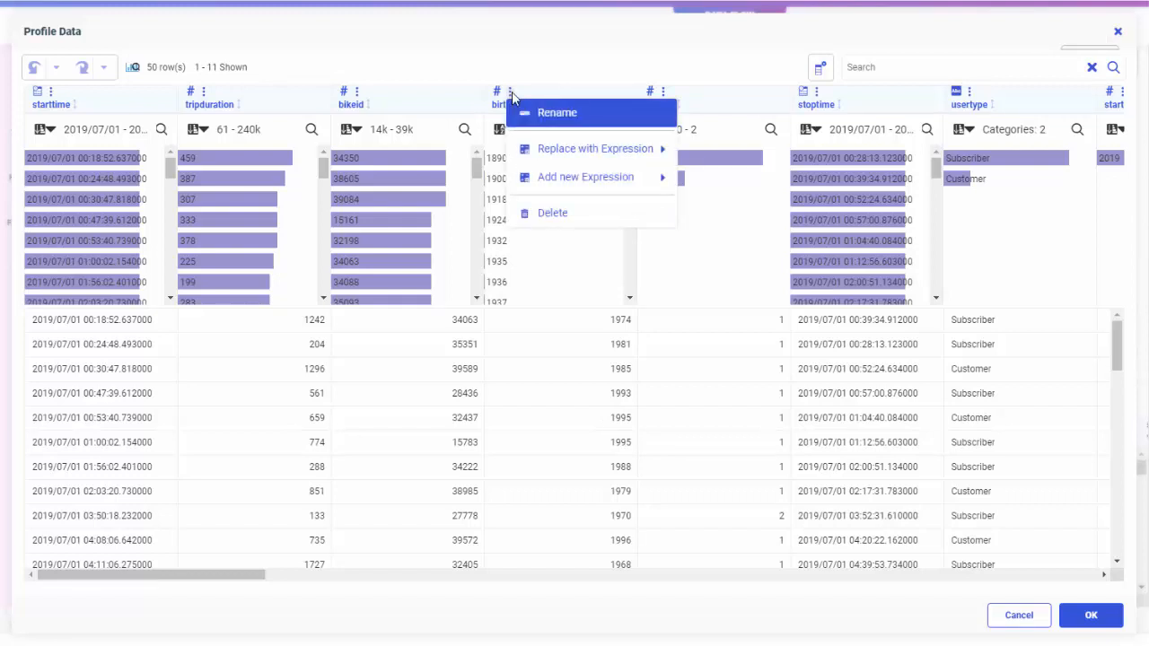
mouse_move(577, 153)
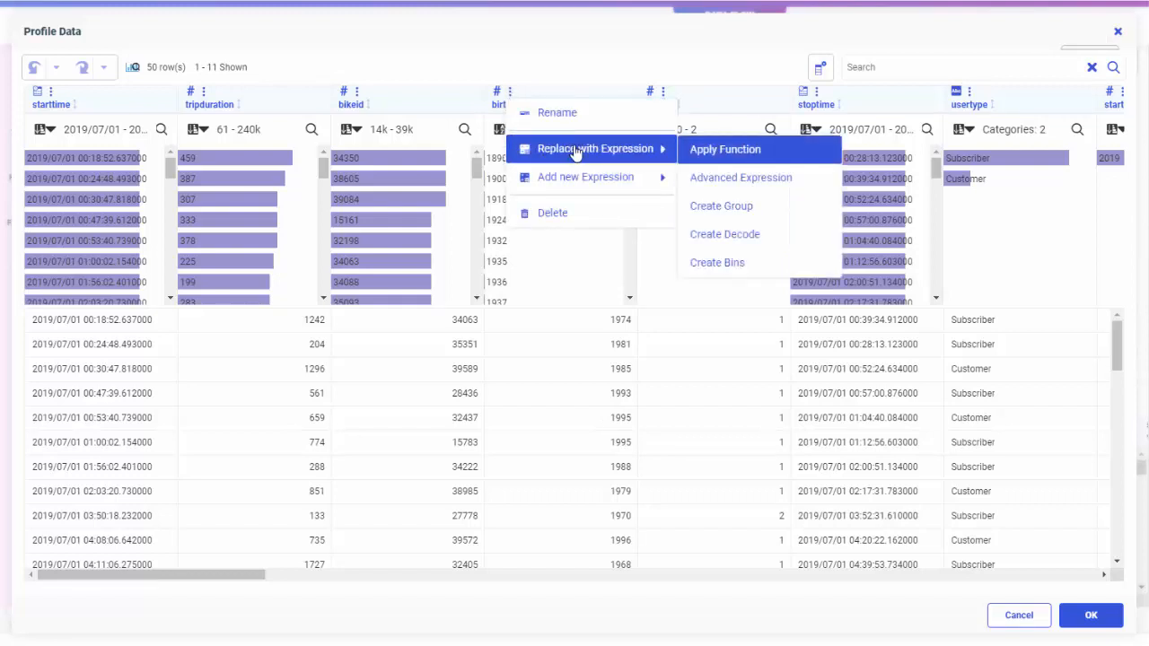
mouse_move(631, 179)
click(605, 81)
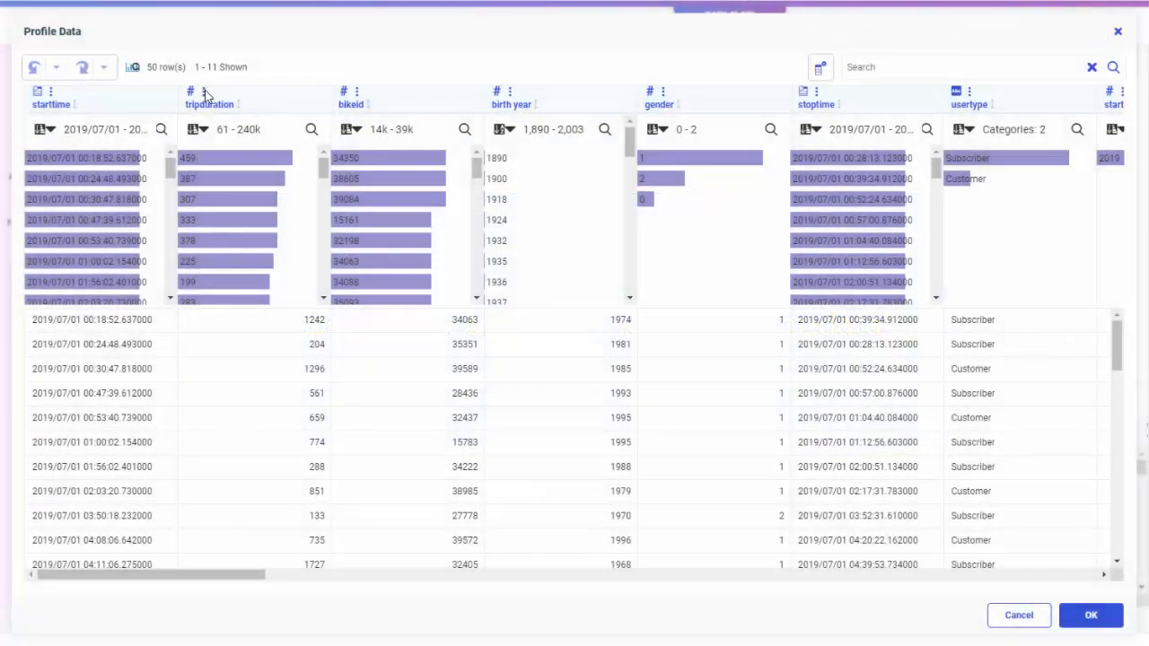
Step: Begin replacing the tripduration column with an advanced expression and set its title to Trip Duration,Minutes
click(205, 92)
mouse_move(239, 150)
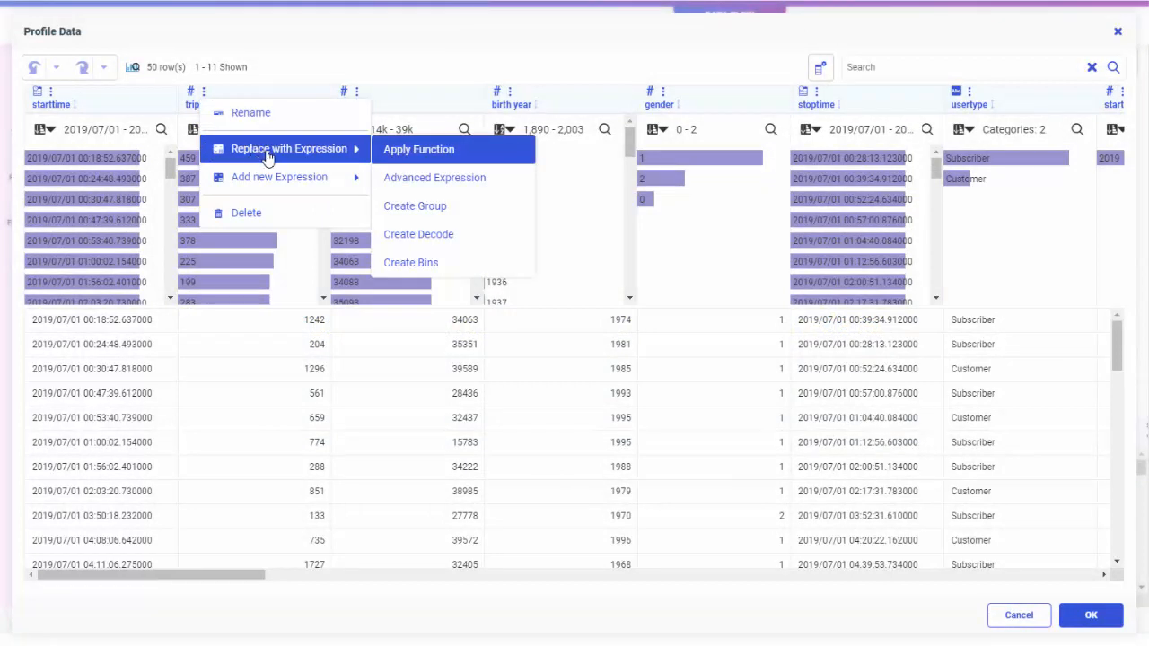
click(407, 180)
click(182, 119)
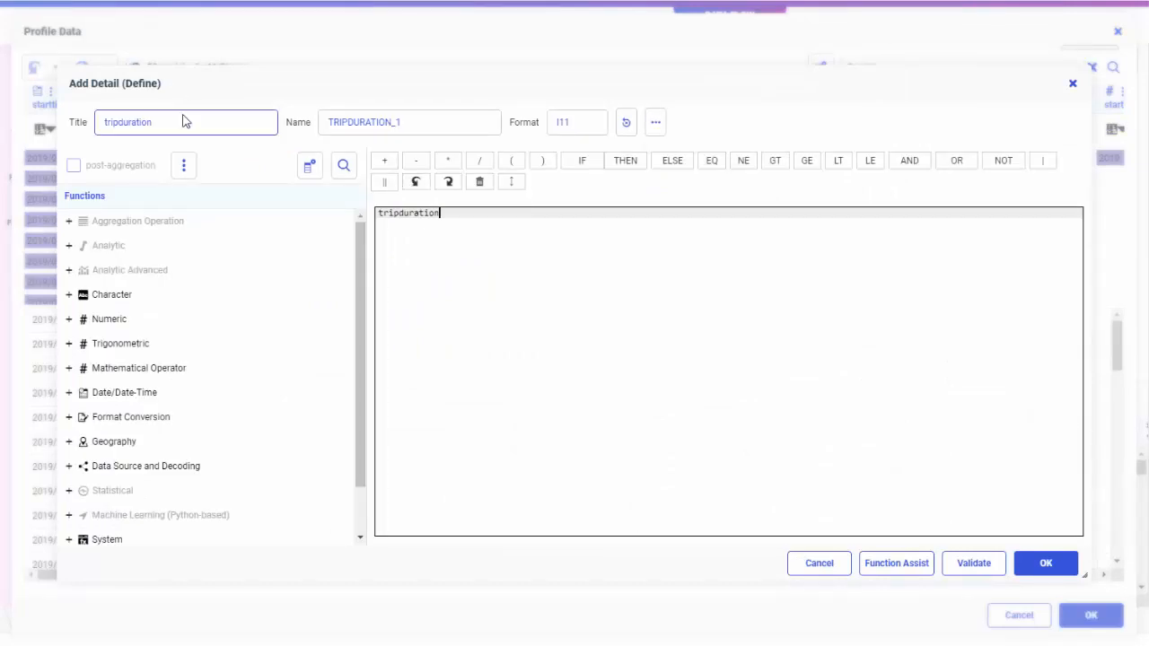
key(ctrl+a)
text(Tr)
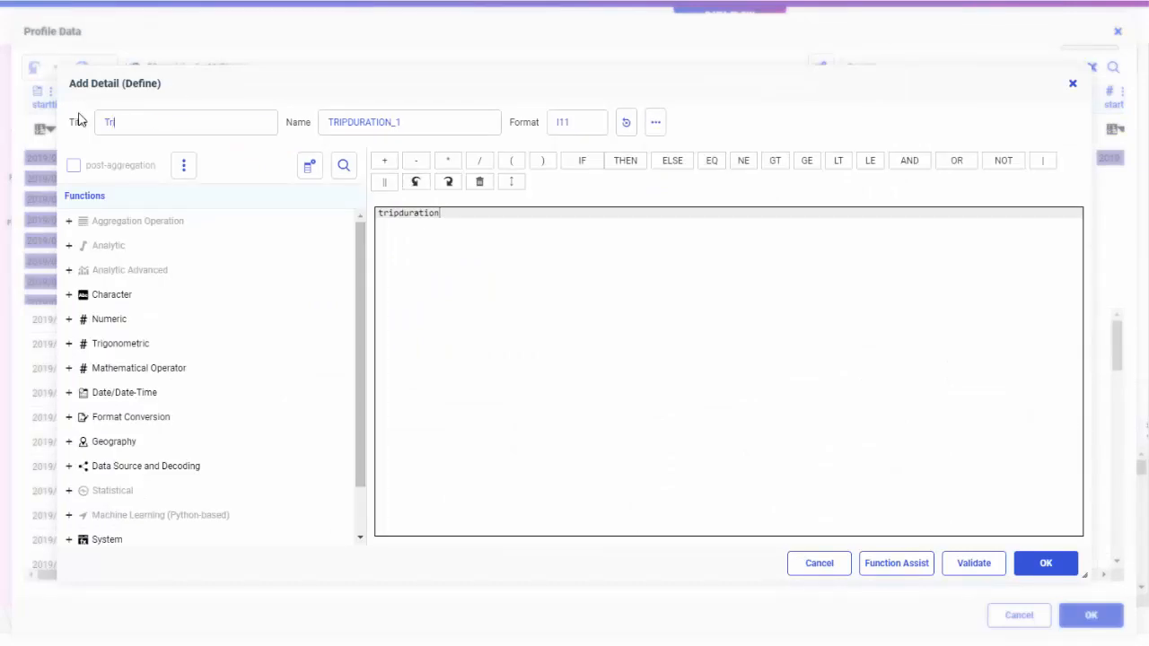
text(ip Duration,Minutes)
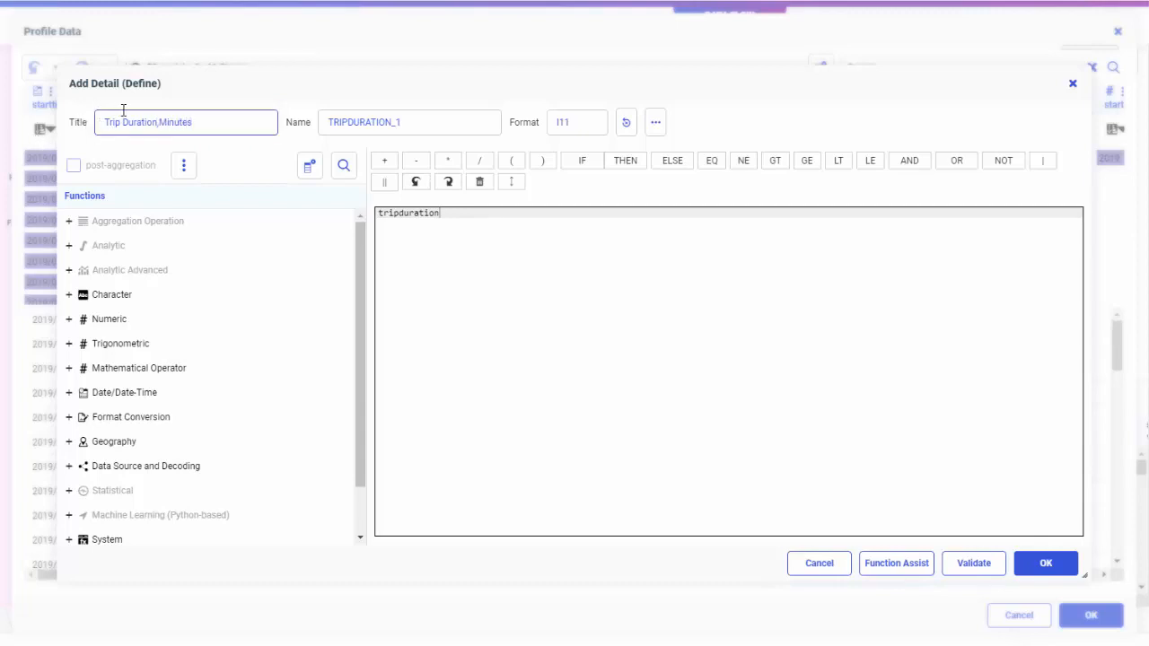
Step: Correct the title to Trip Duration,Minute, complete the expression as tripduration/60, and accept the new column and the profile changes
key(BackSpace)
click(519, 225)
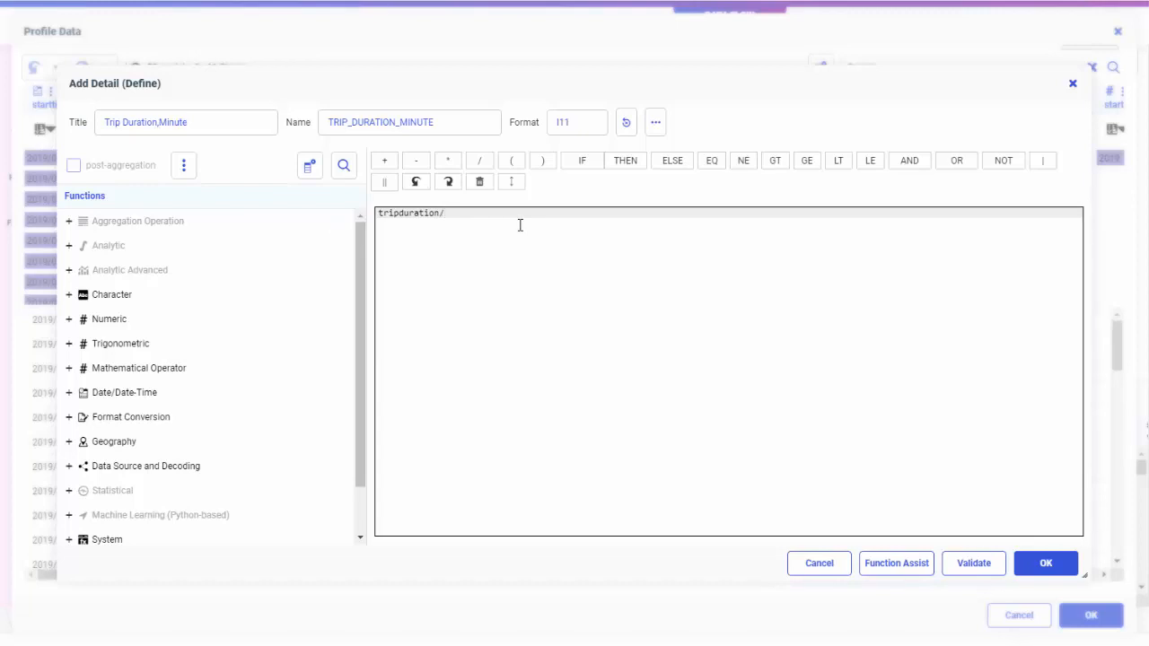
text(/60)
click(1041, 563)
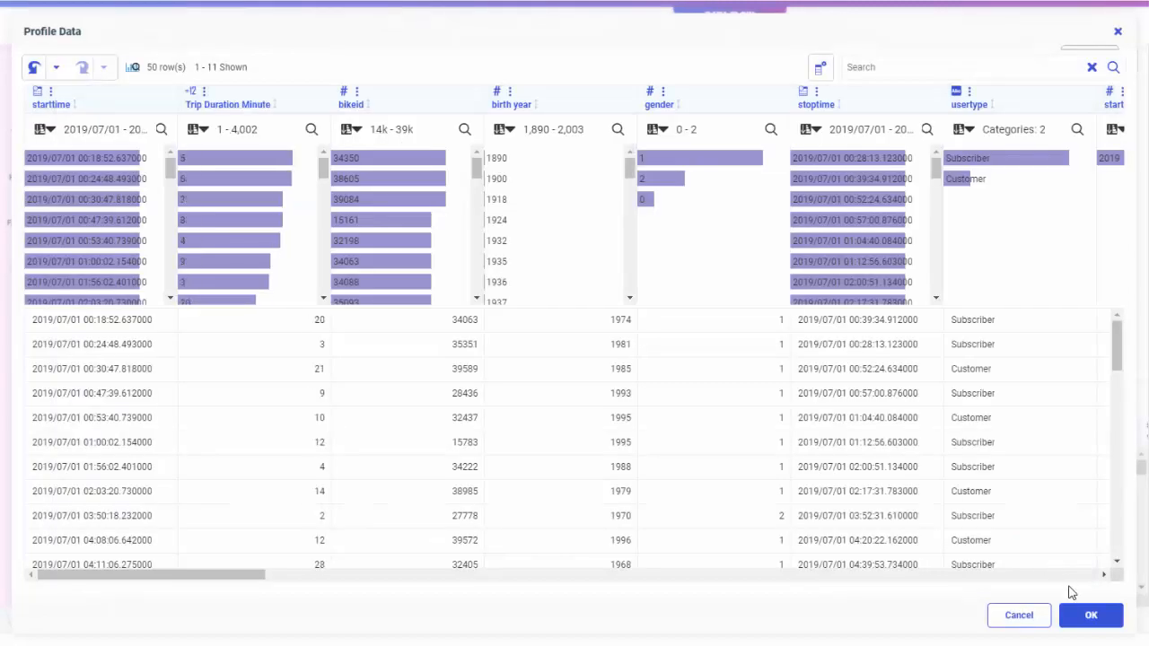
click(1089, 617)
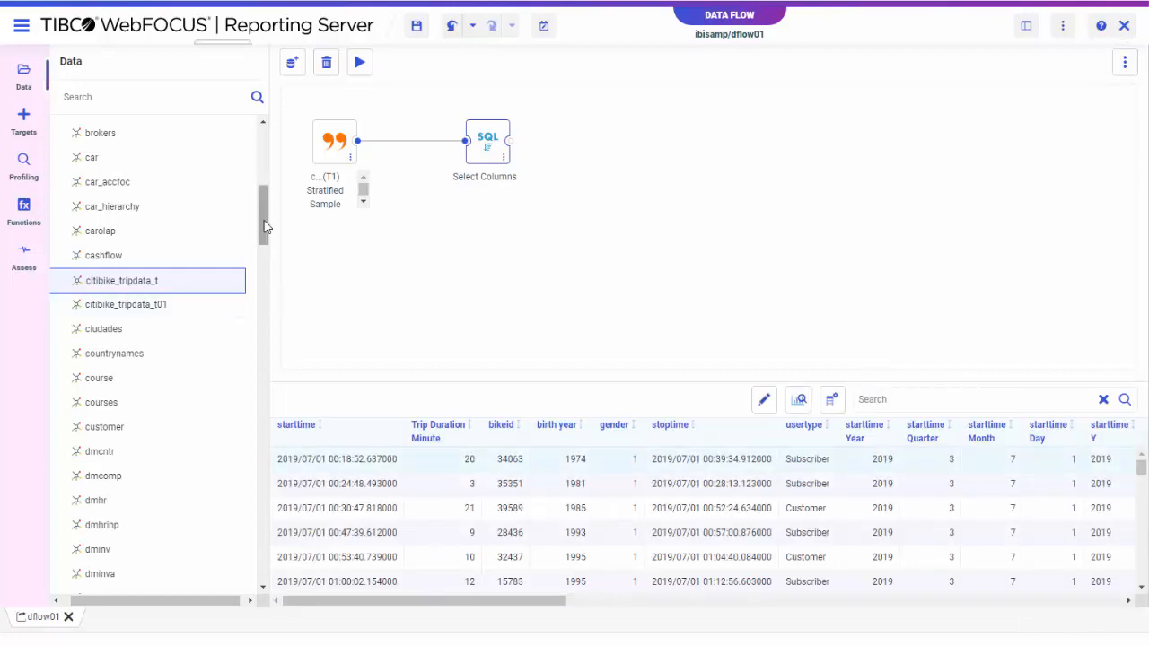
Step: Add station_zip_t to the flow as a second source and accept the inner join of start station id to STATION_ID
drag(263, 222, 261, 505)
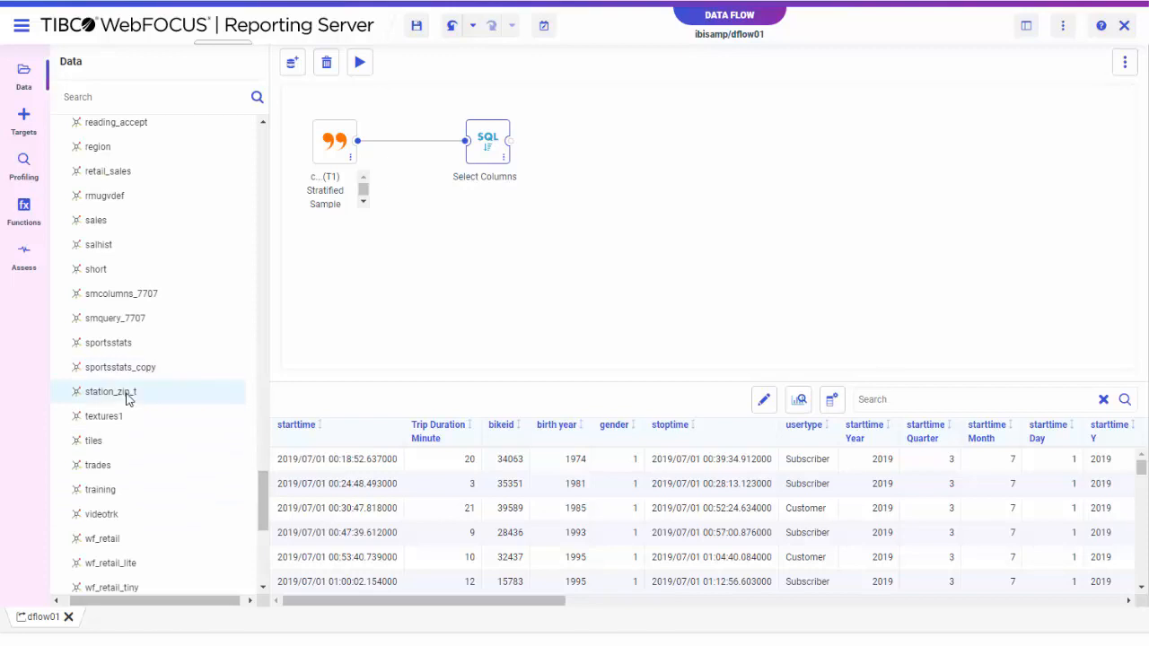
drag(128, 393, 325, 243)
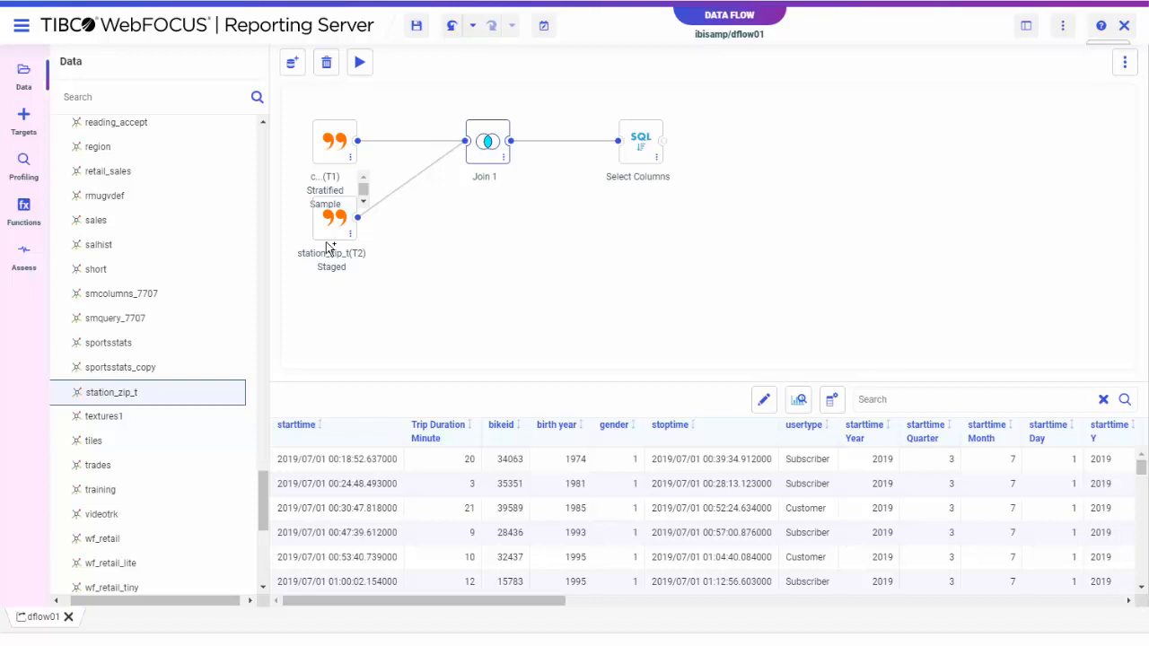
click(487, 160)
click(538, 180)
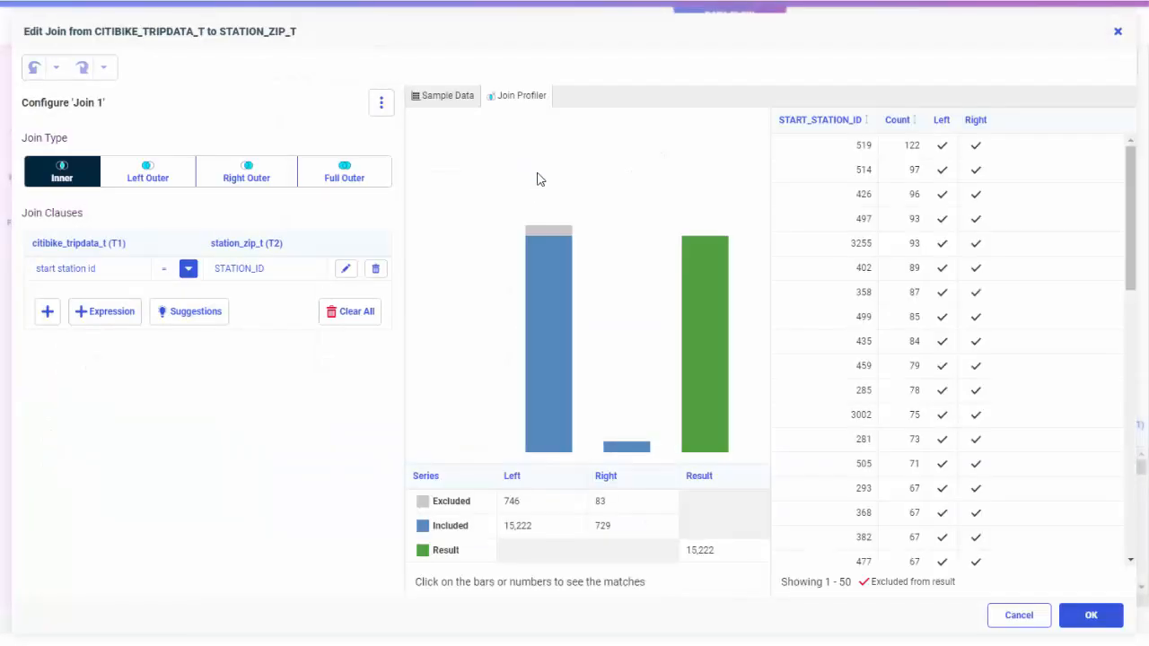
click(305, 277)
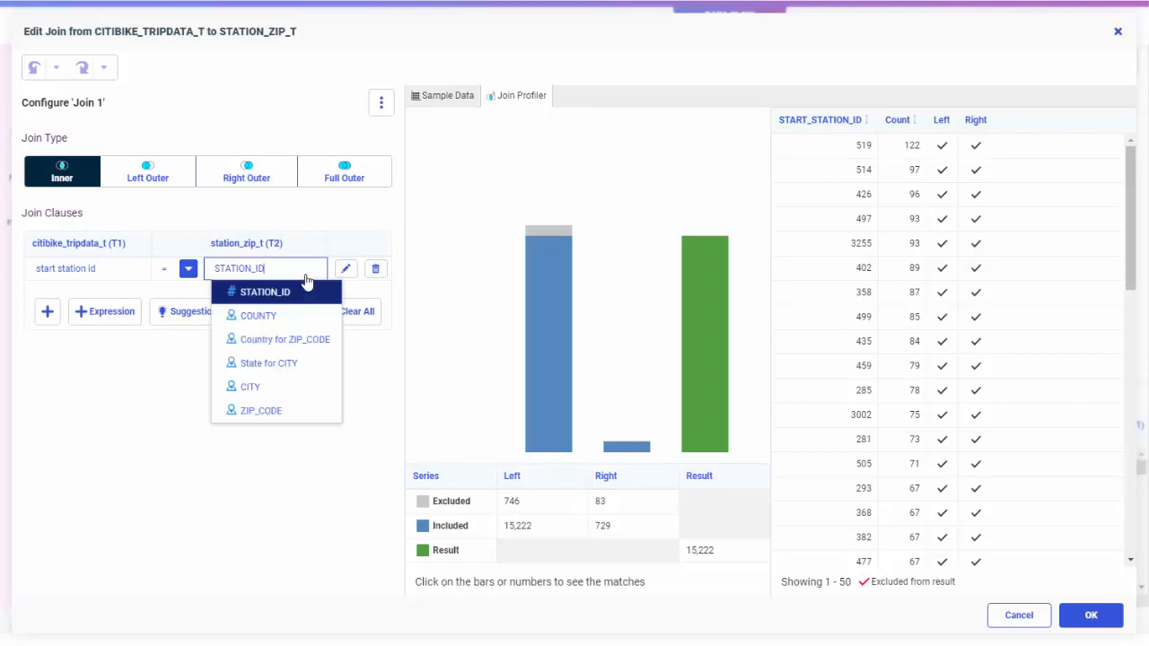
click(97, 409)
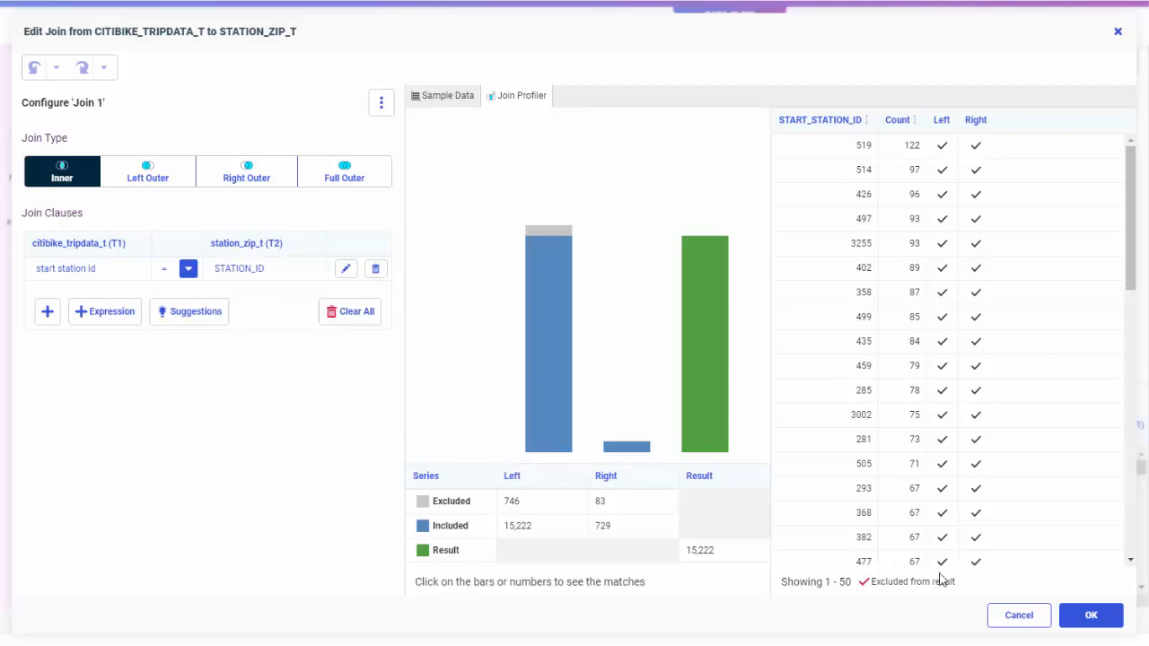
click(1073, 614)
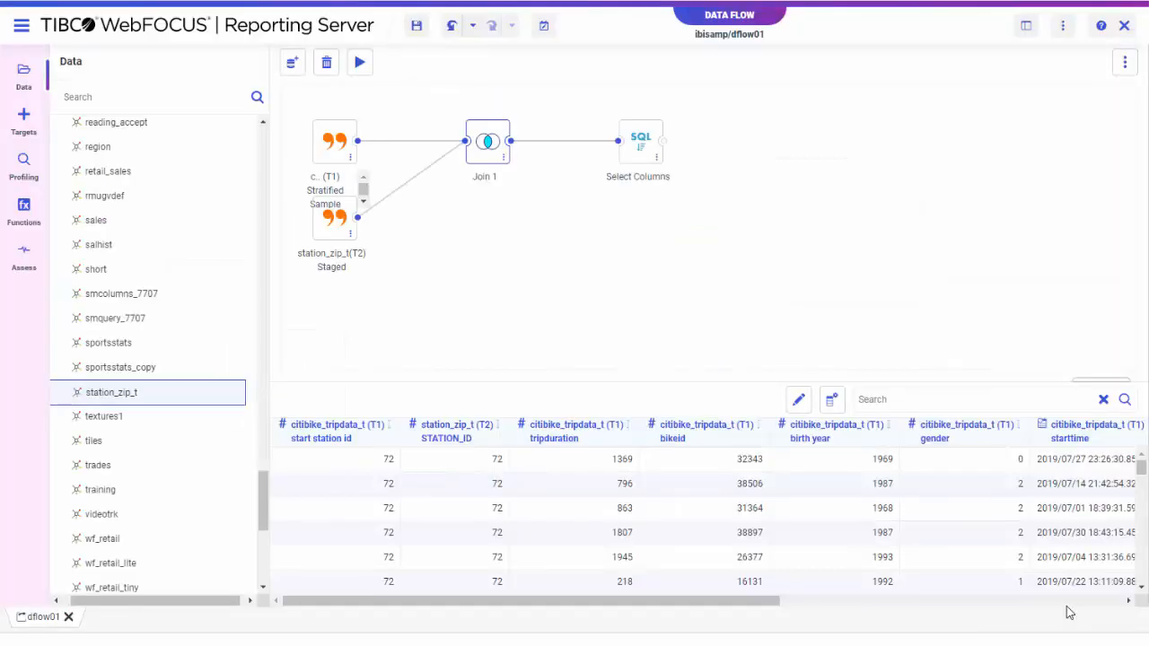
Step: Edit Select Columns, profile its data, filter COUNTY to New York County only, and accept the changes
right_click(646, 145)
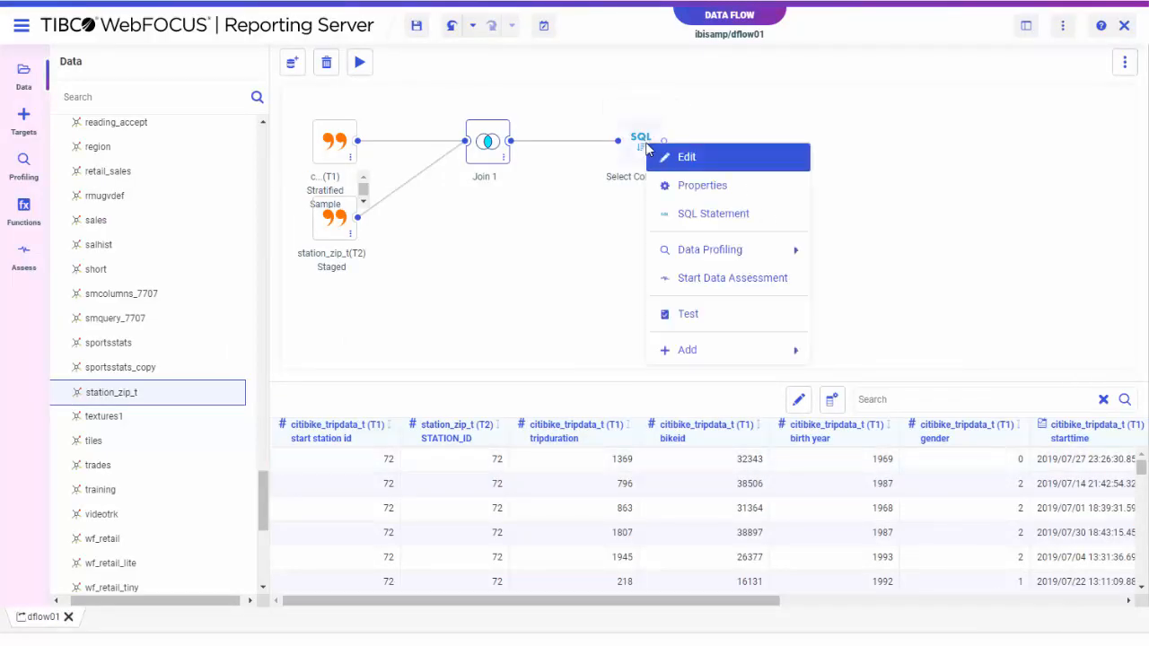
click(688, 158)
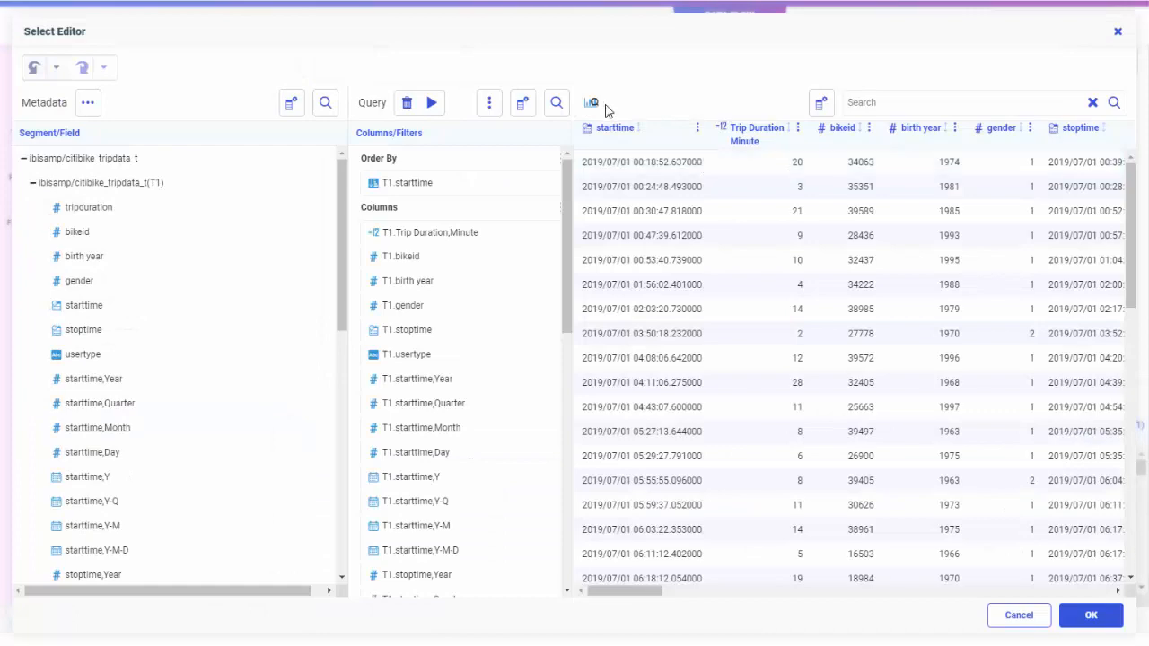
click(591, 102)
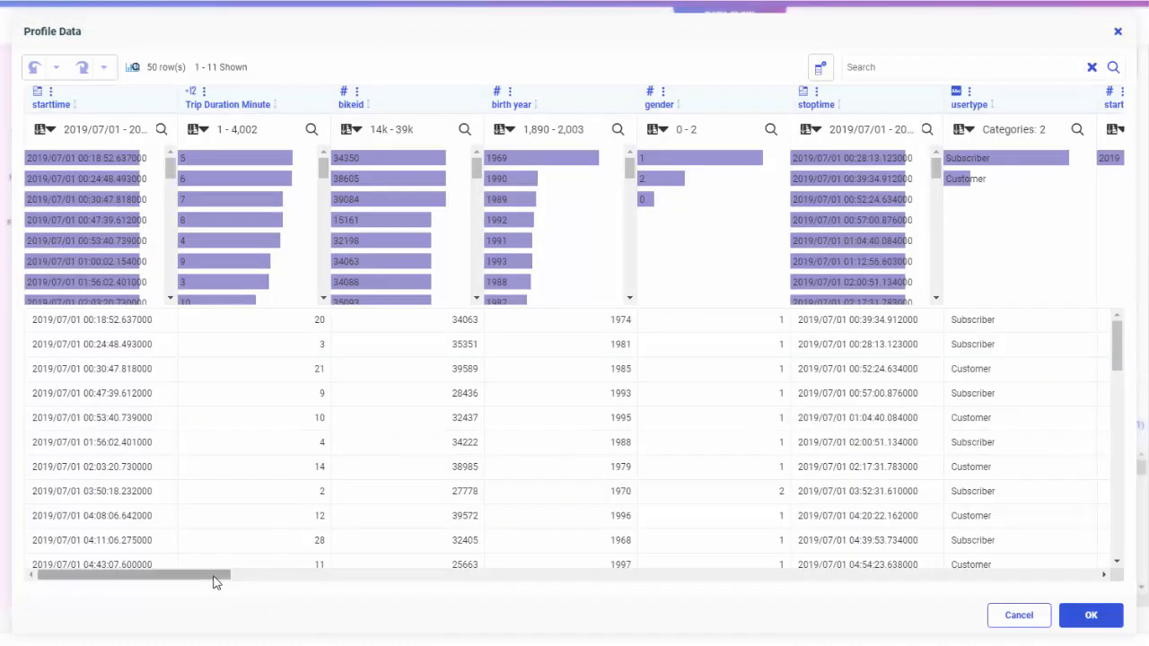
drag(214, 582, 994, 583)
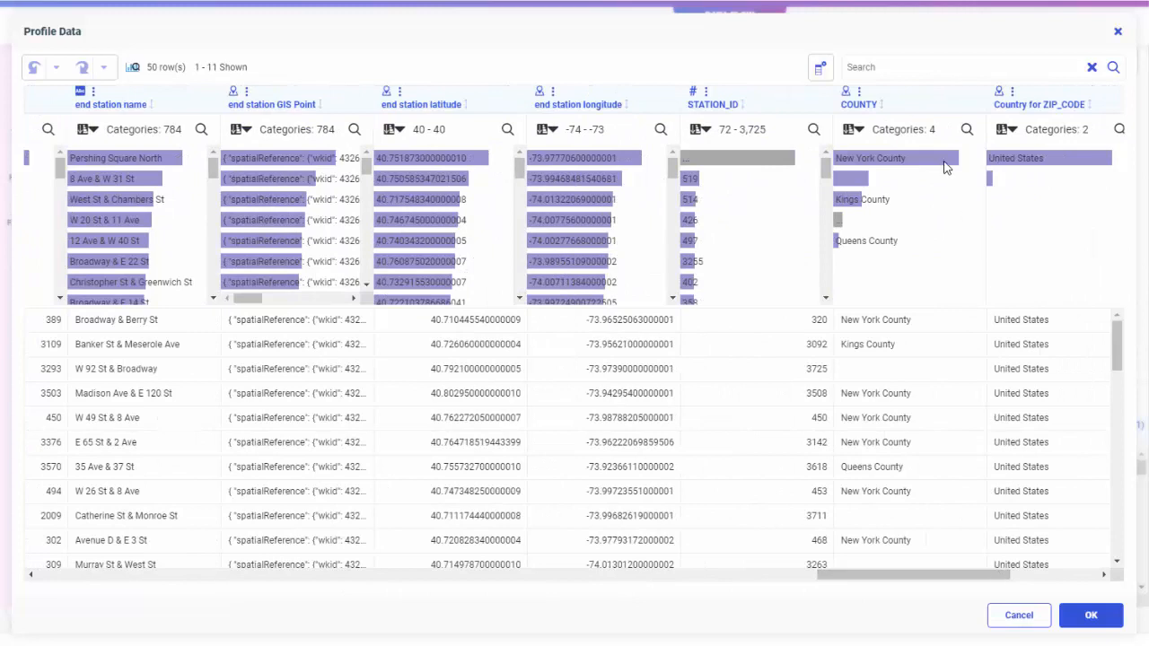
click(944, 168)
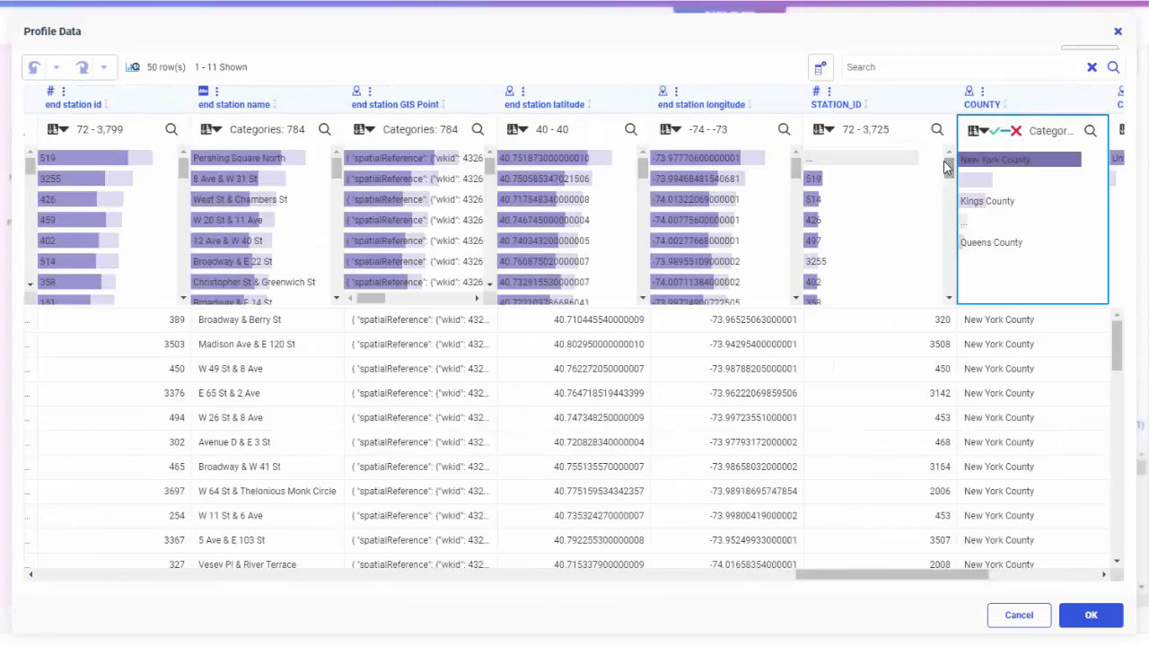
click(996, 132)
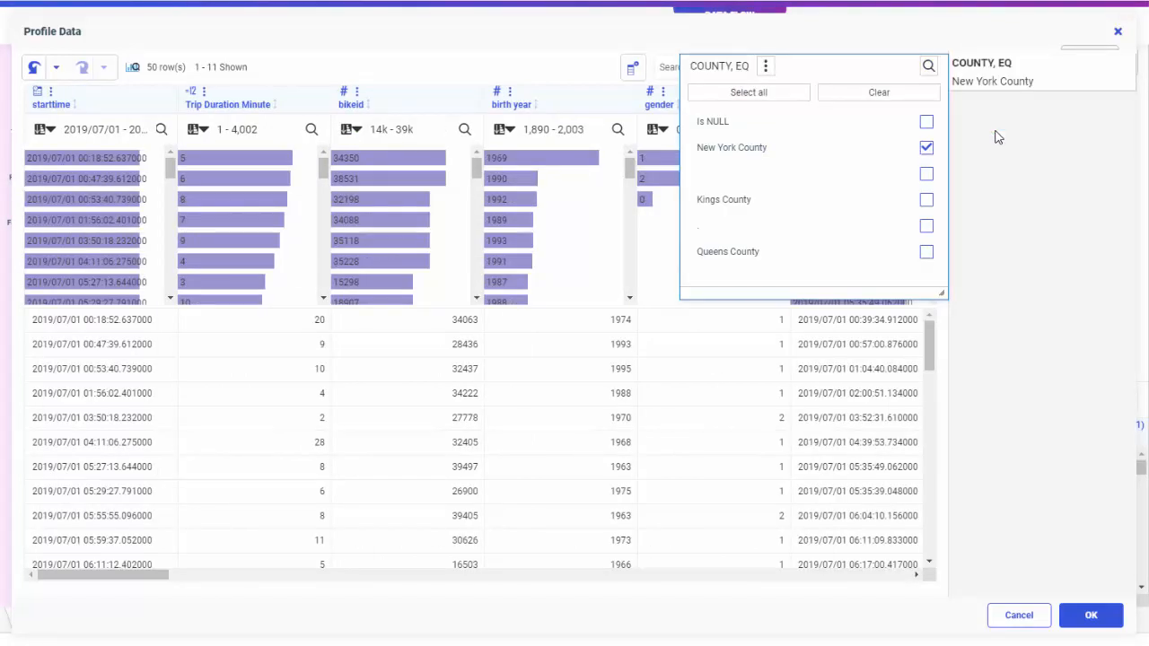
click(996, 140)
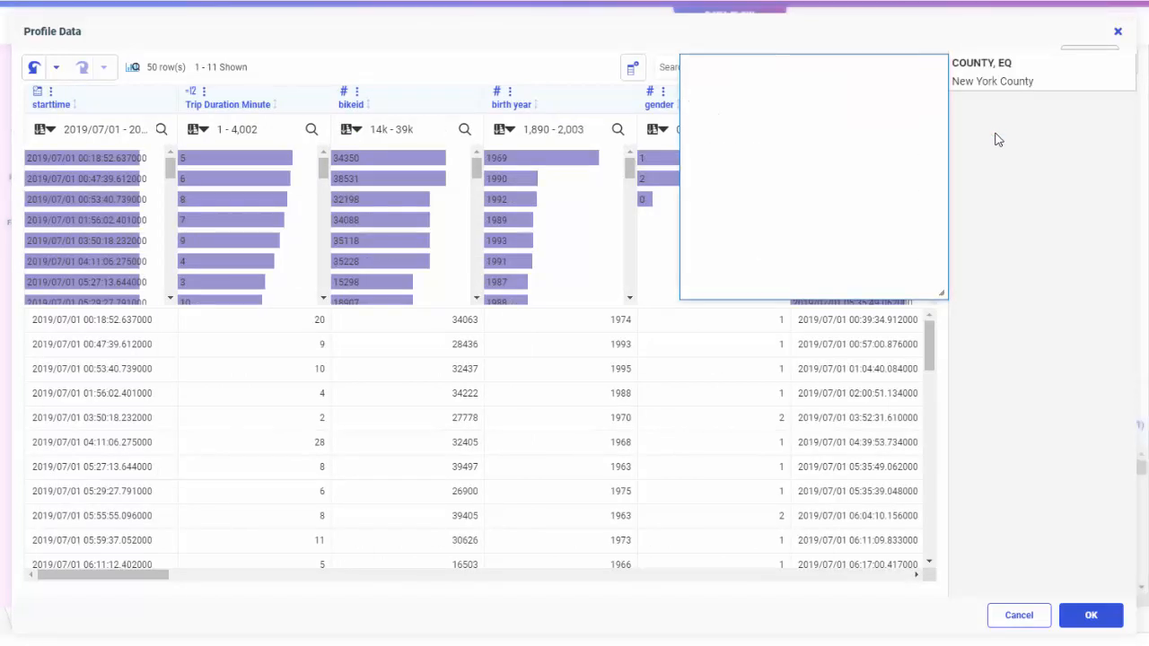
click(1092, 617)
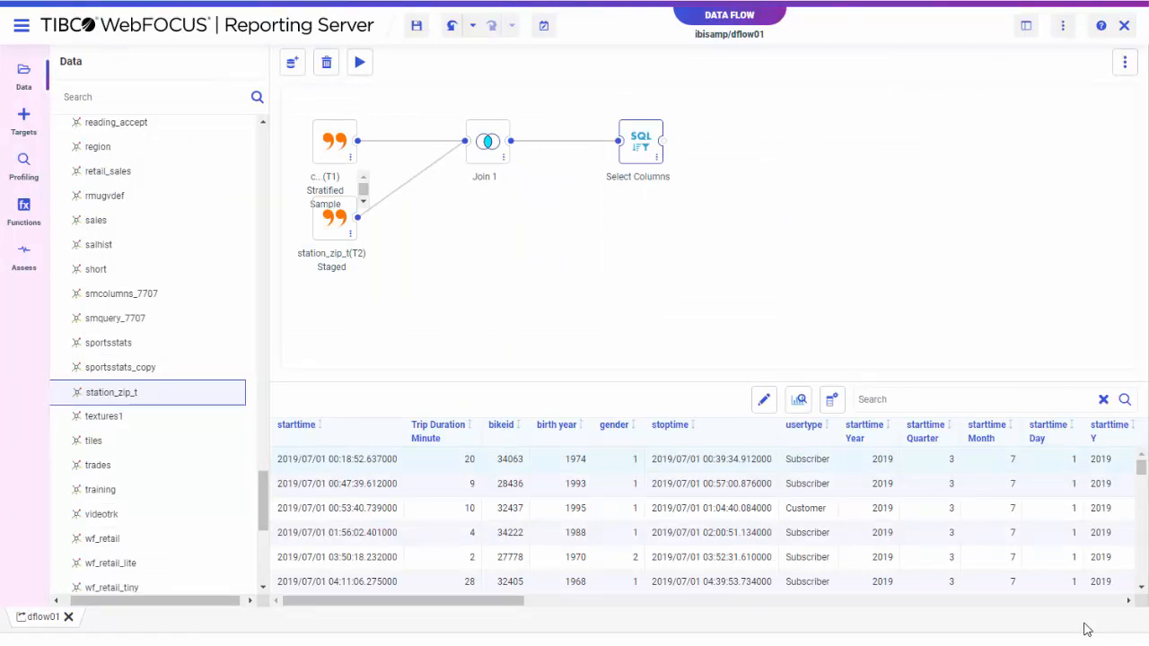
Step: Add a new target after Select Columns, review its load options, and accept them
click(23, 115)
click(141, 104)
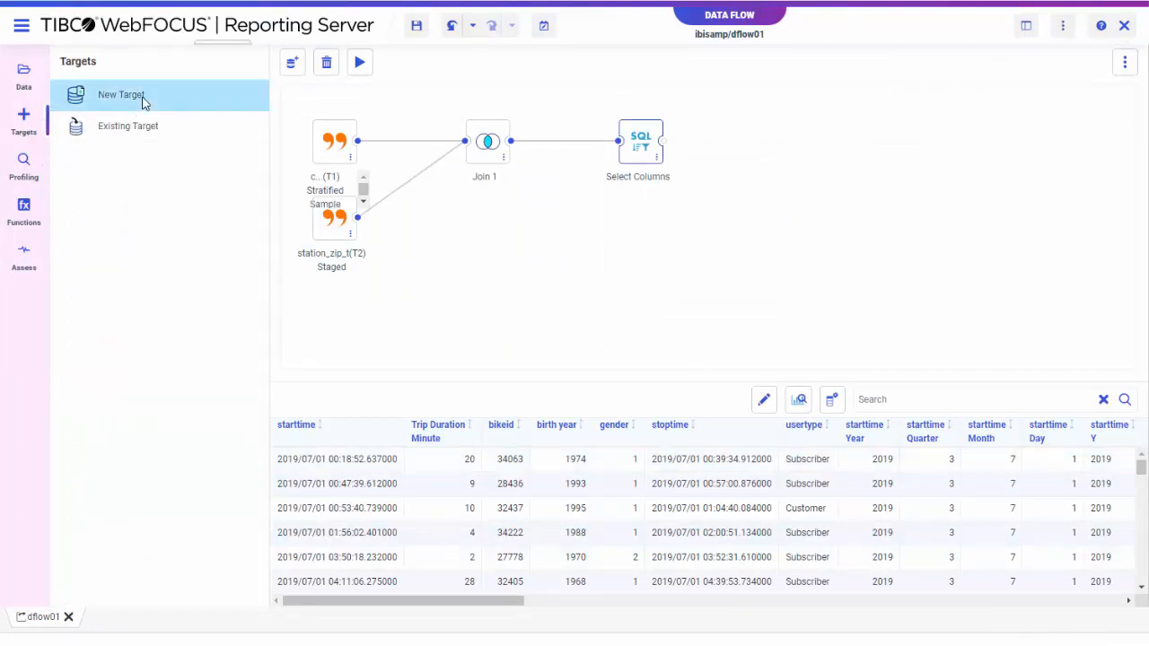
right_click(794, 137)
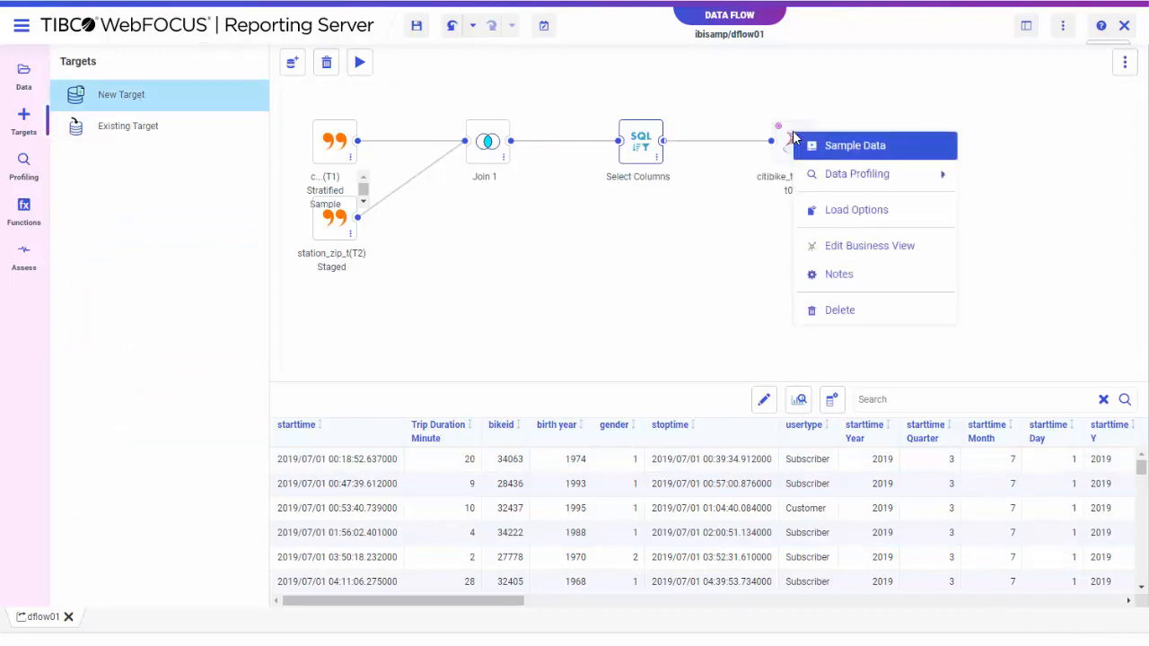
click(858, 210)
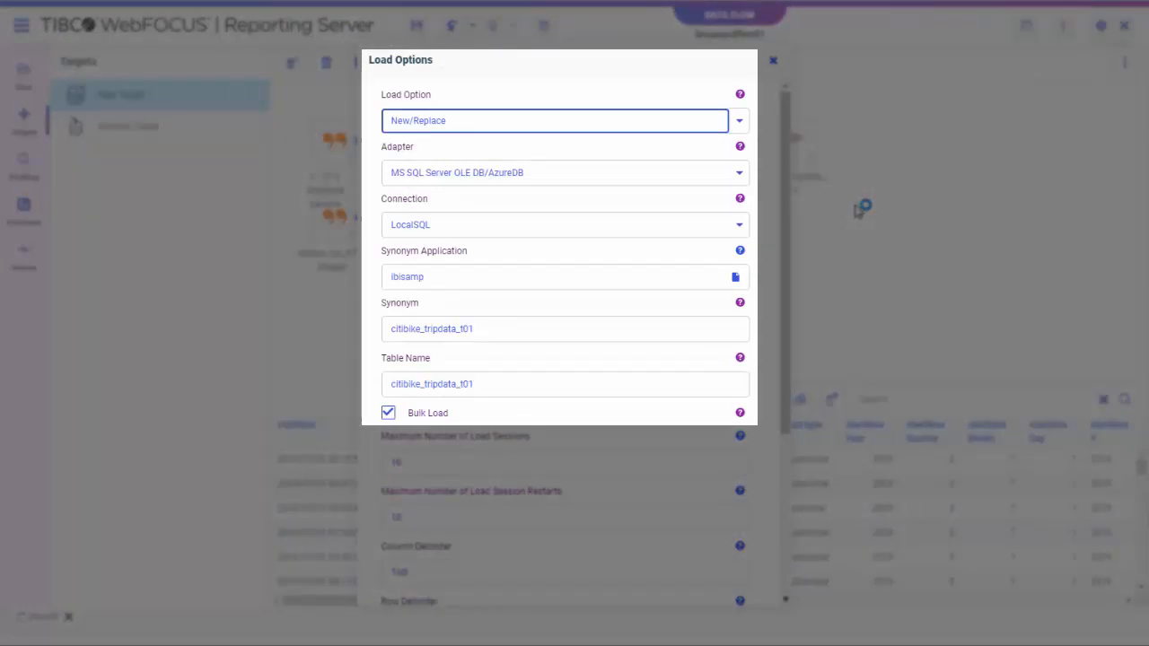
scroll(764, 228, down, 5)
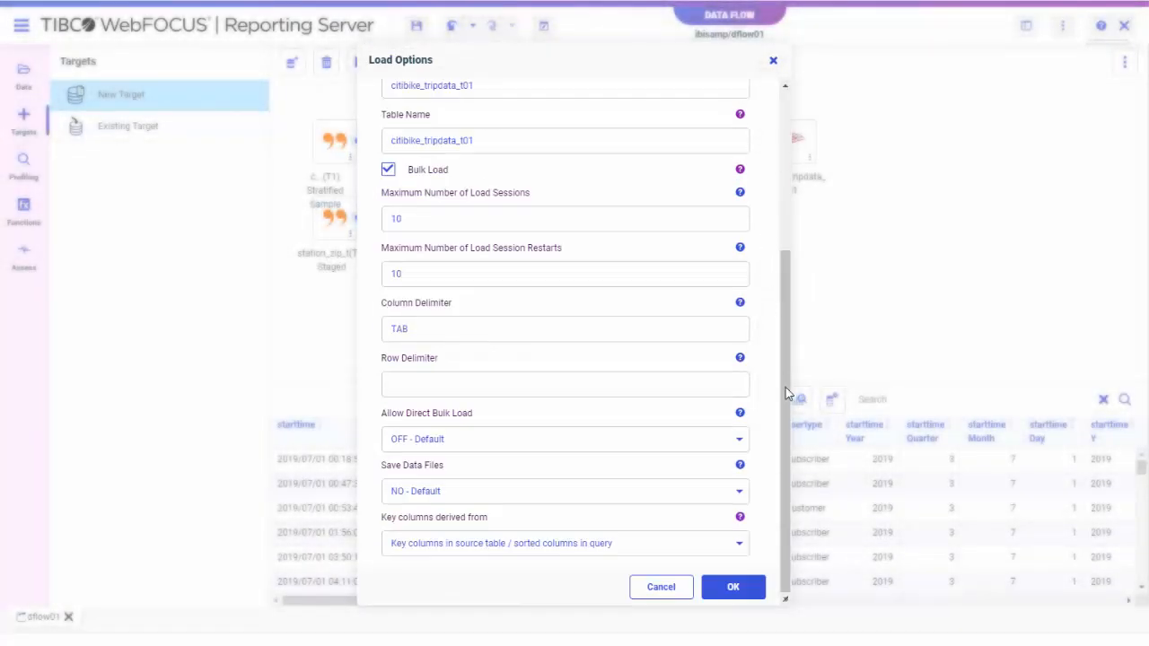
click(759, 587)
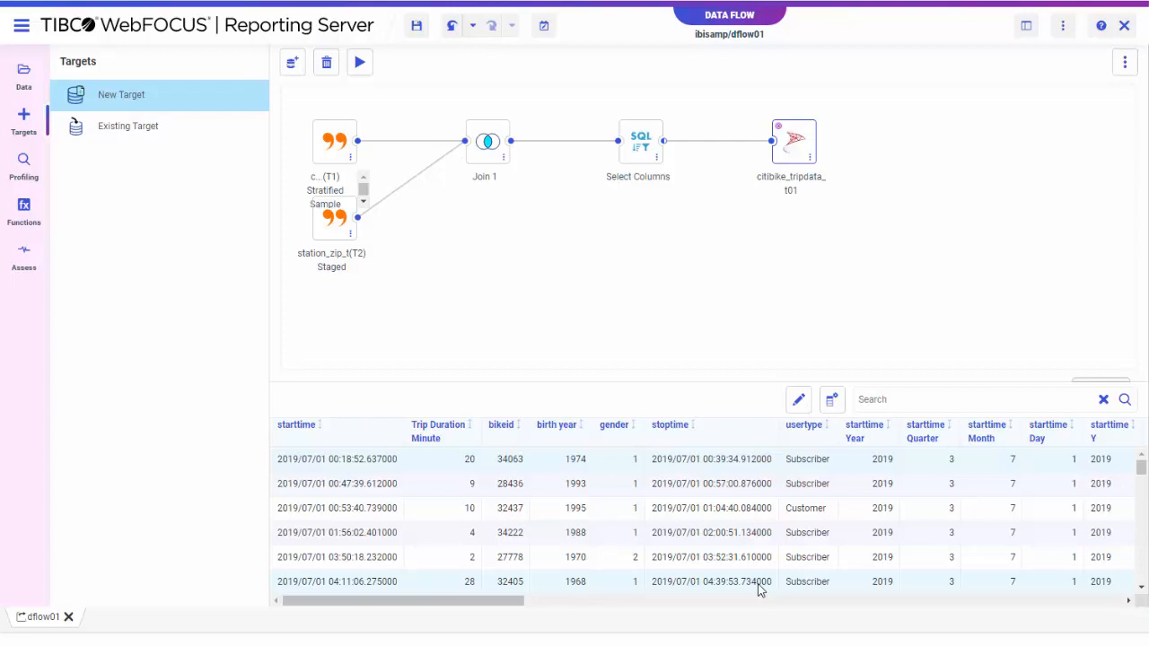
Step: Move birth year and gender into the Citibike dimensions of the target's business view, accept it, and run the data flow
right_click(792, 148)
click(866, 258)
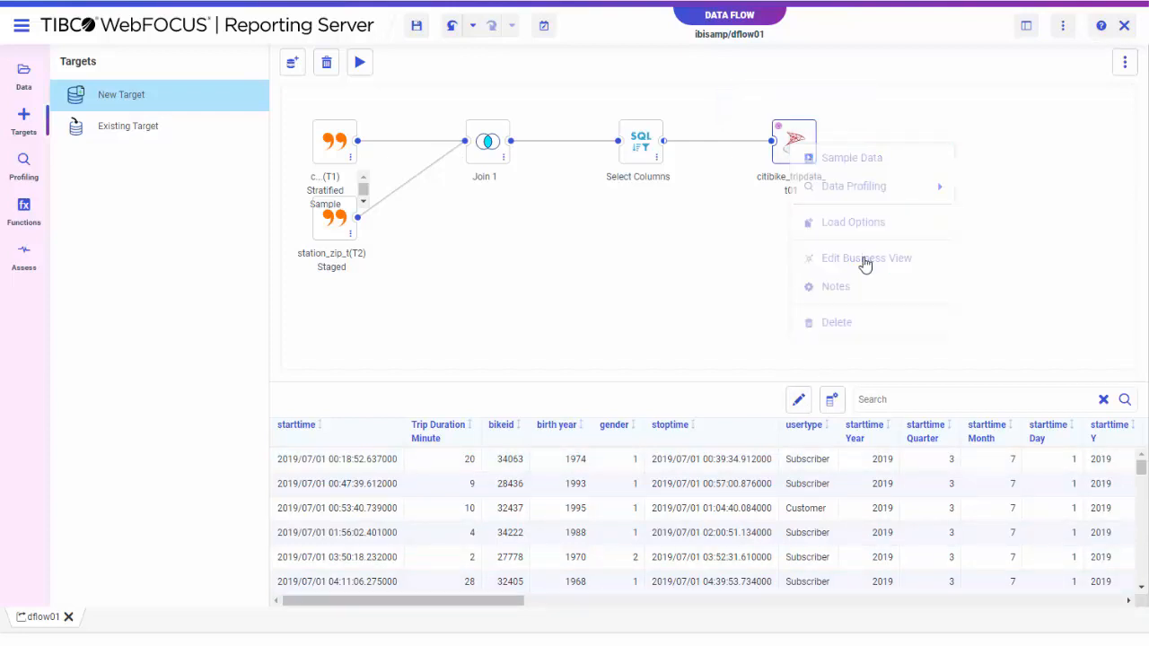
drag(754, 264, 753, 314)
drag(476, 220, 530, 562)
scroll(631, 275, up, 2)
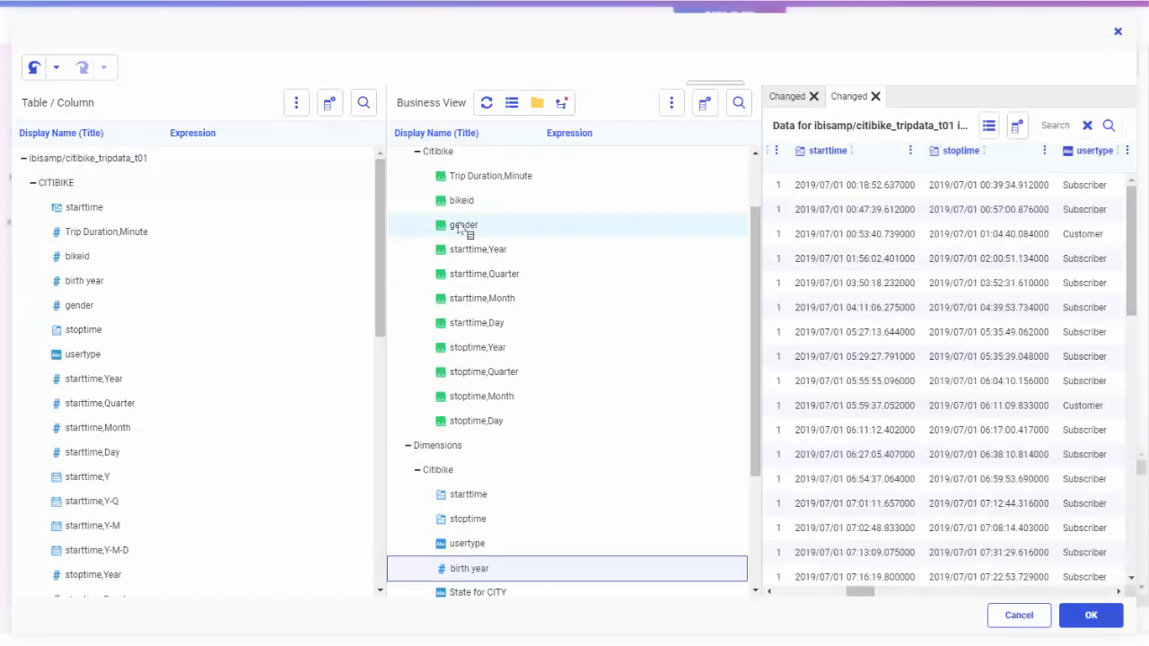
drag(462, 225, 519, 469)
click(1087, 614)
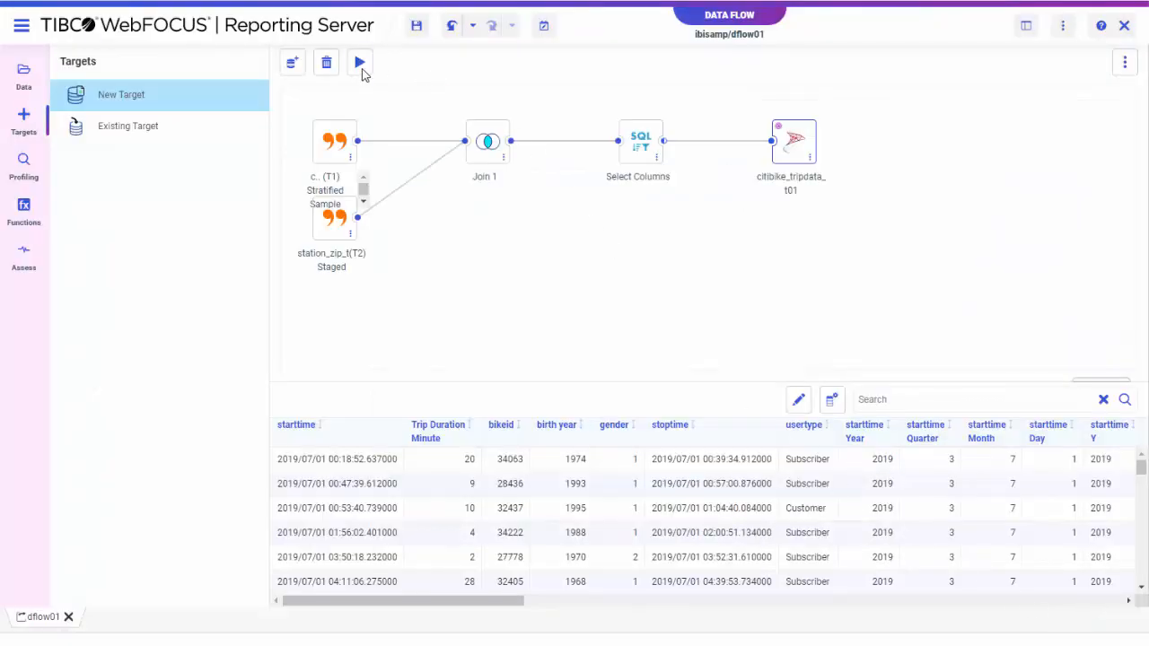
click(359, 63)
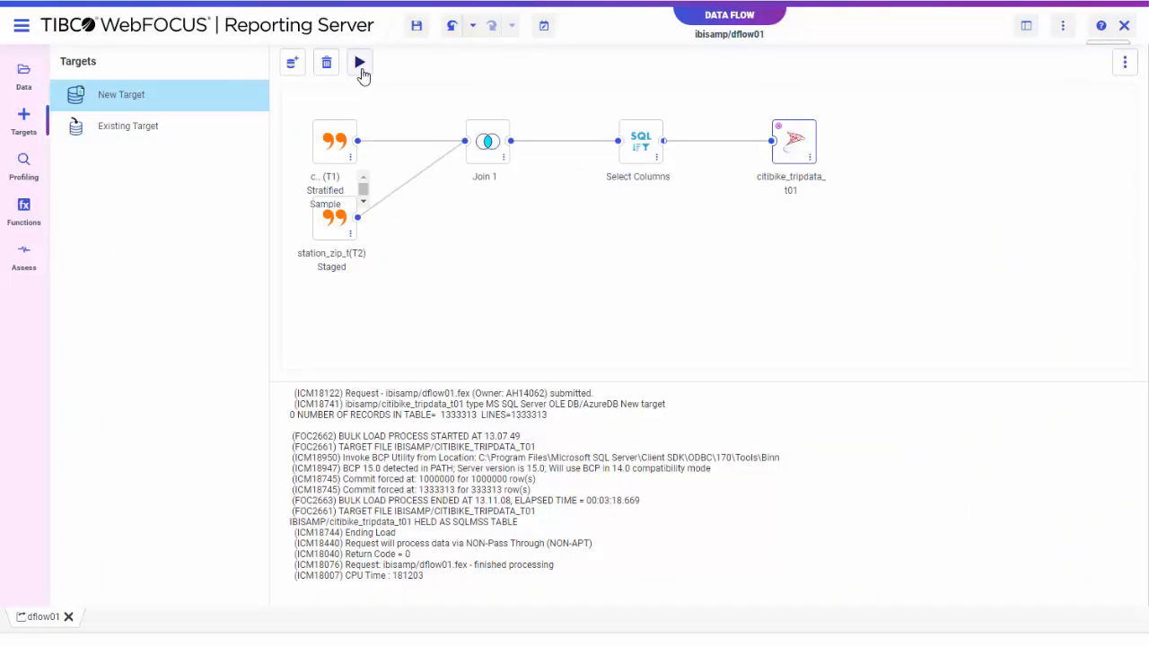